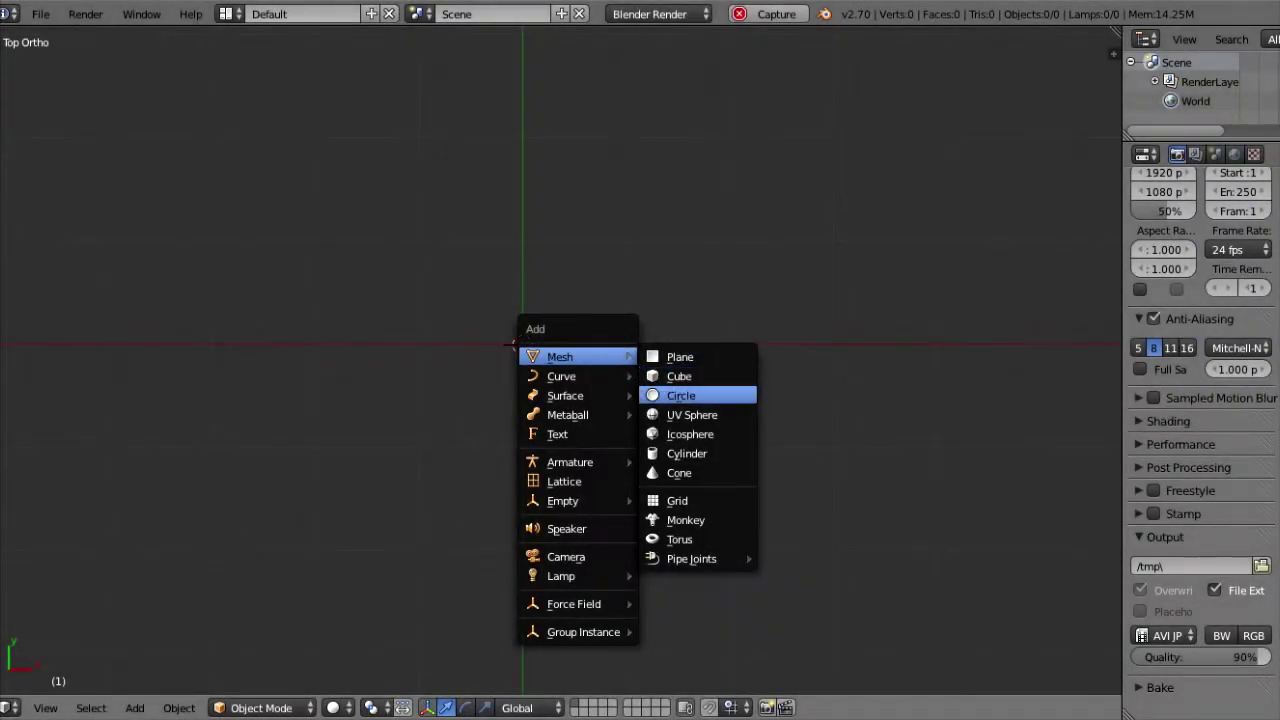
Step: Add a circle mesh with 128 vertices at the scene centre
left_click(690, 395)
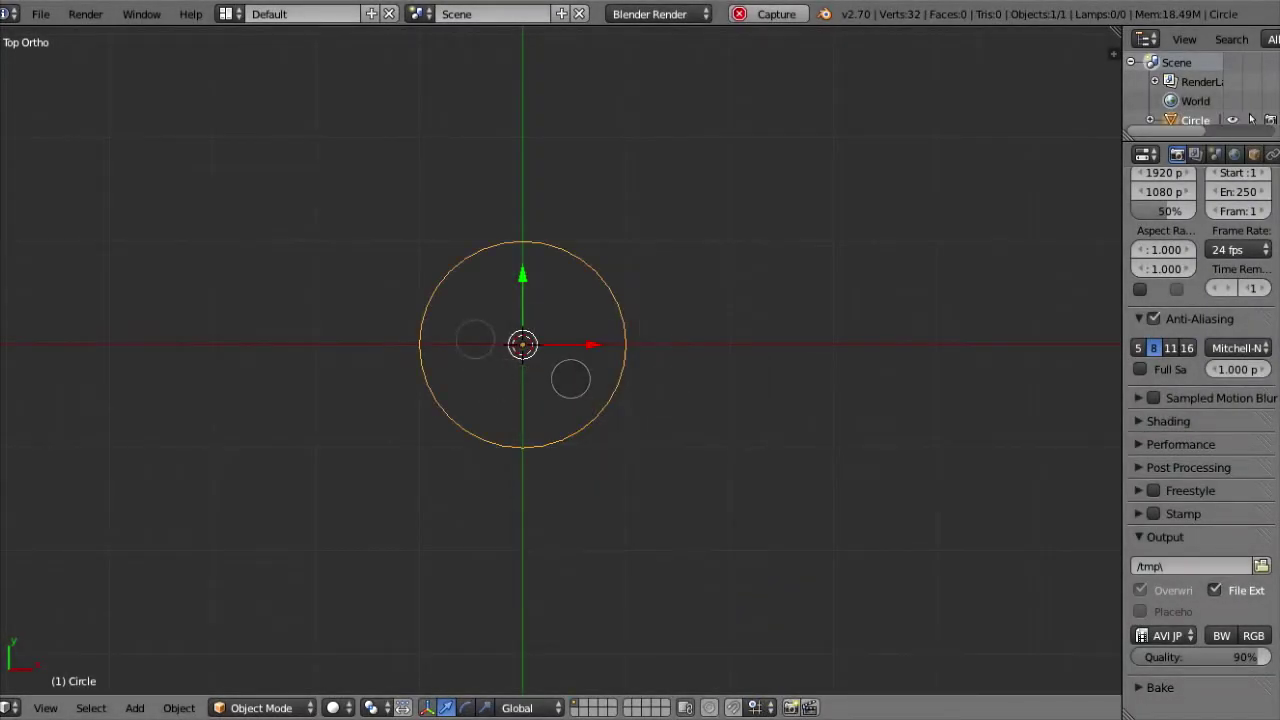
key("t")
left_click(89, 546)
type("128")
key("Return")
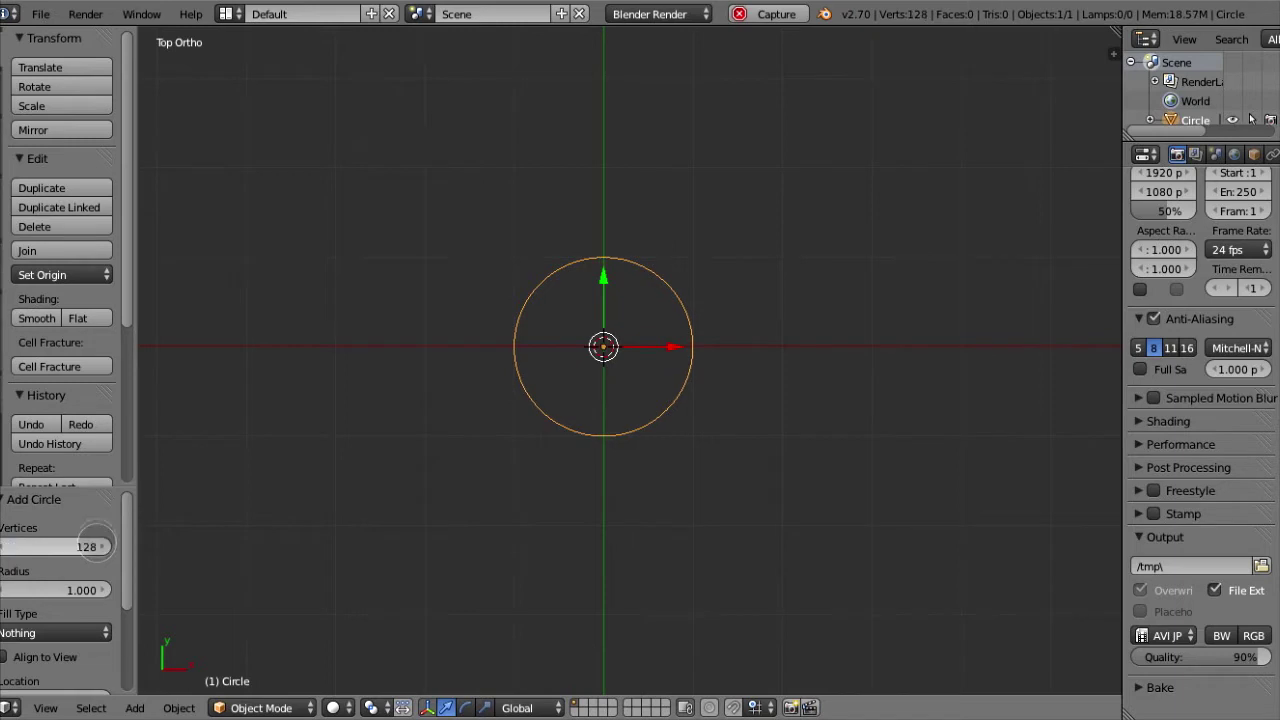
key("t")
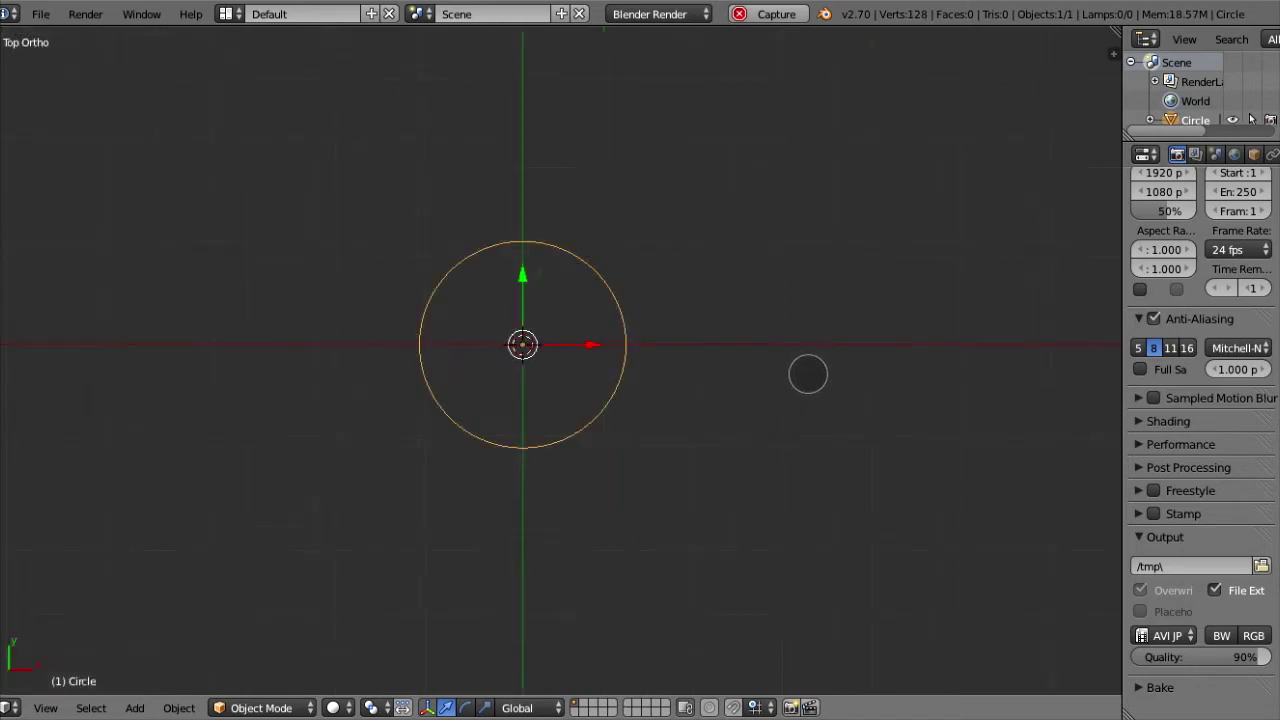
Step: Rotate the circle 90° in side view so it stands upright, then enter Edit Mode
key("KP_3")
key("r")
key("9")
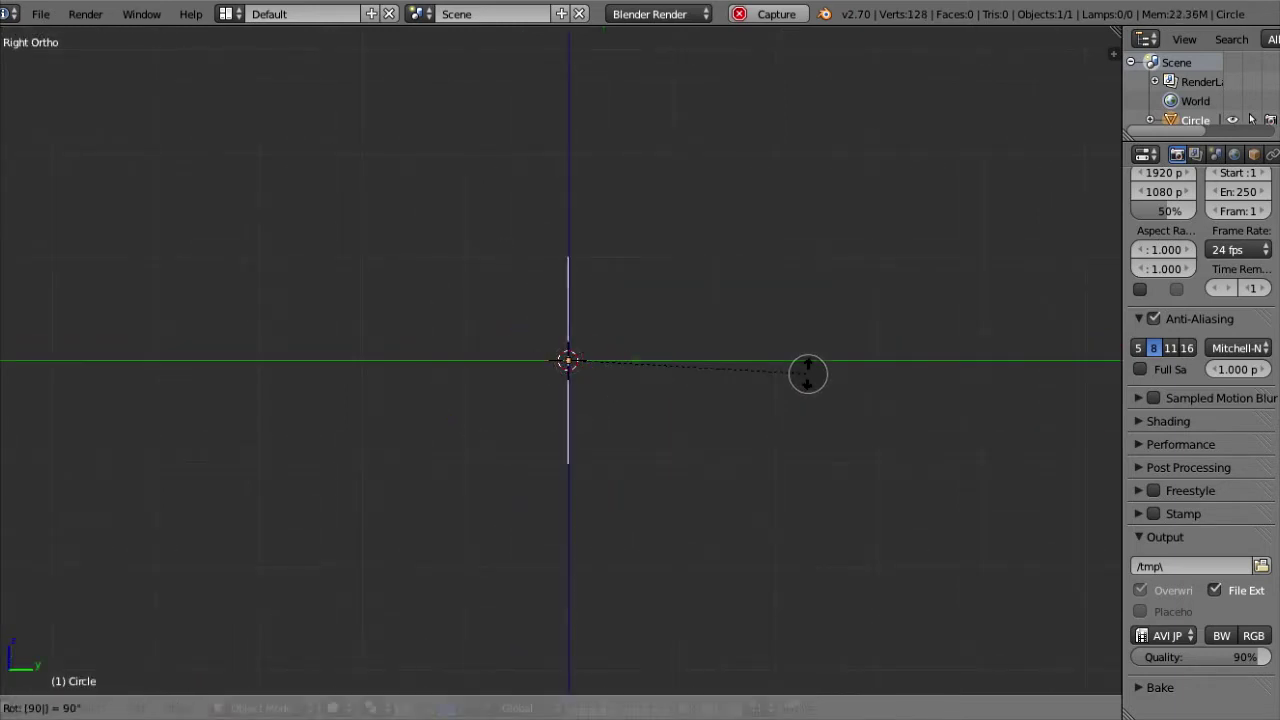
key("Return")
key("KP_1")
scroll(808, 374, "up", 2)
key("Tab")
mouse_move(643, 331)
middle_mouse_down()
mouse_move(609, 311)
mouse_move(701, 333)
middle_mouse_up()
scroll(701, 333, "up", 4)
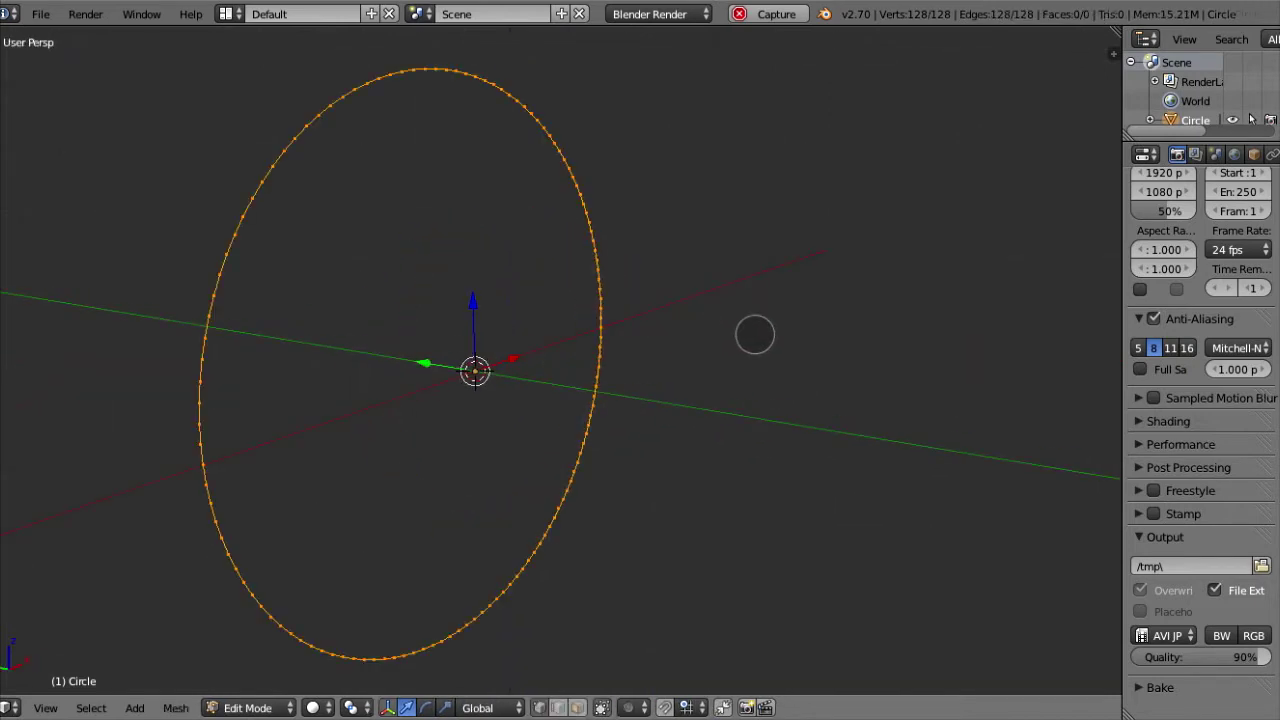
Step: Extrude the circle's edges and scale them slightly inward to form an inner rim
key("e")
key("s")
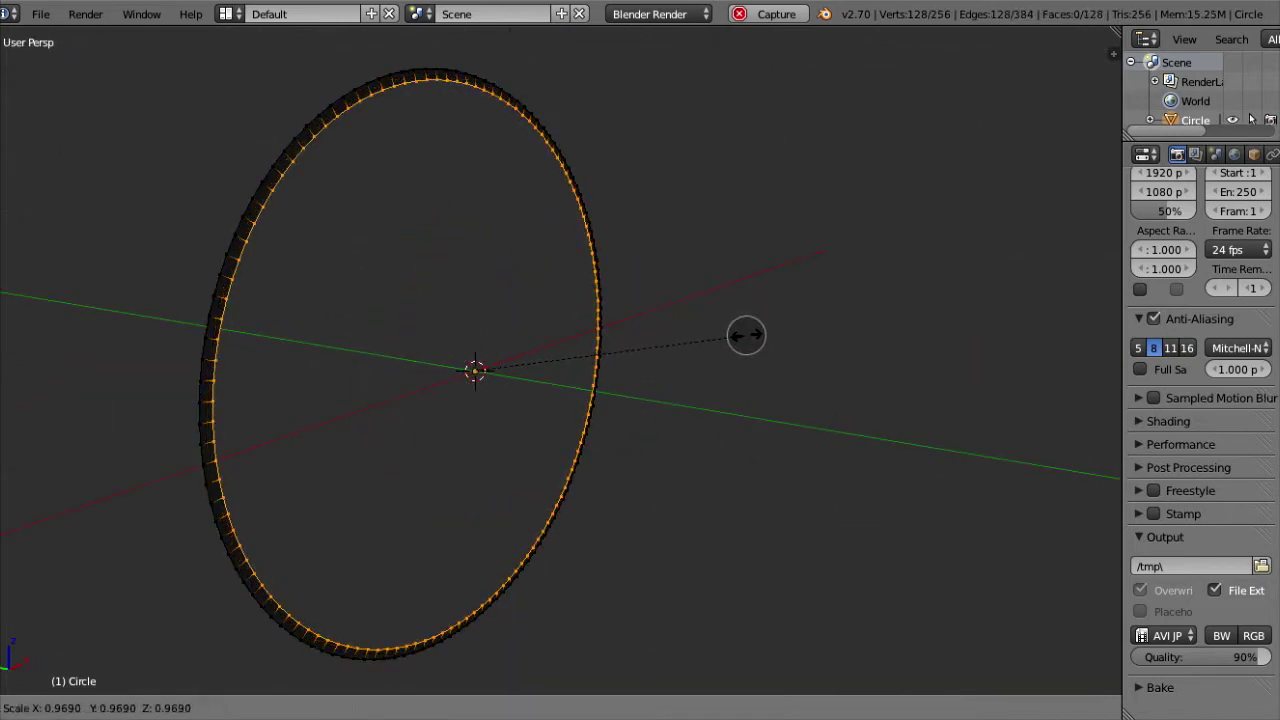
left_click(665, 356)
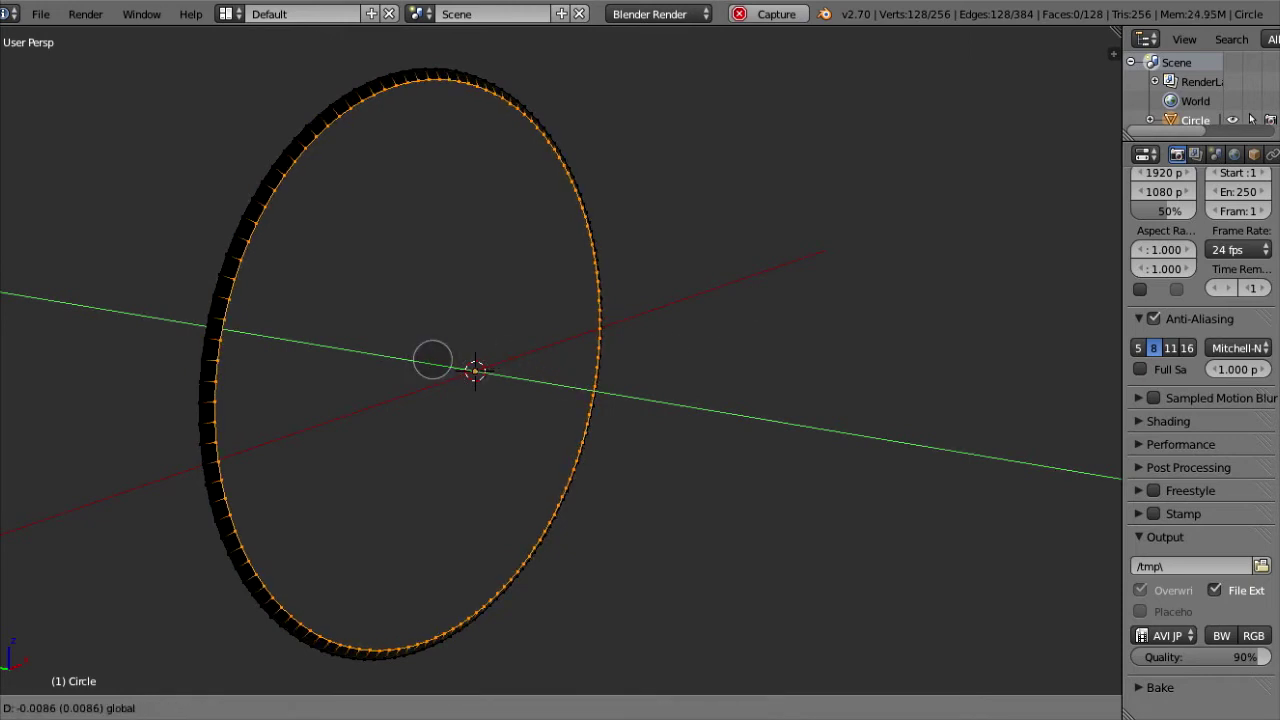
Step: Extrude the outer edge loop along the Y axis into a wide band
right_click(297, 115, "alt")
middle_click_drag(297, 115, 402, 183)
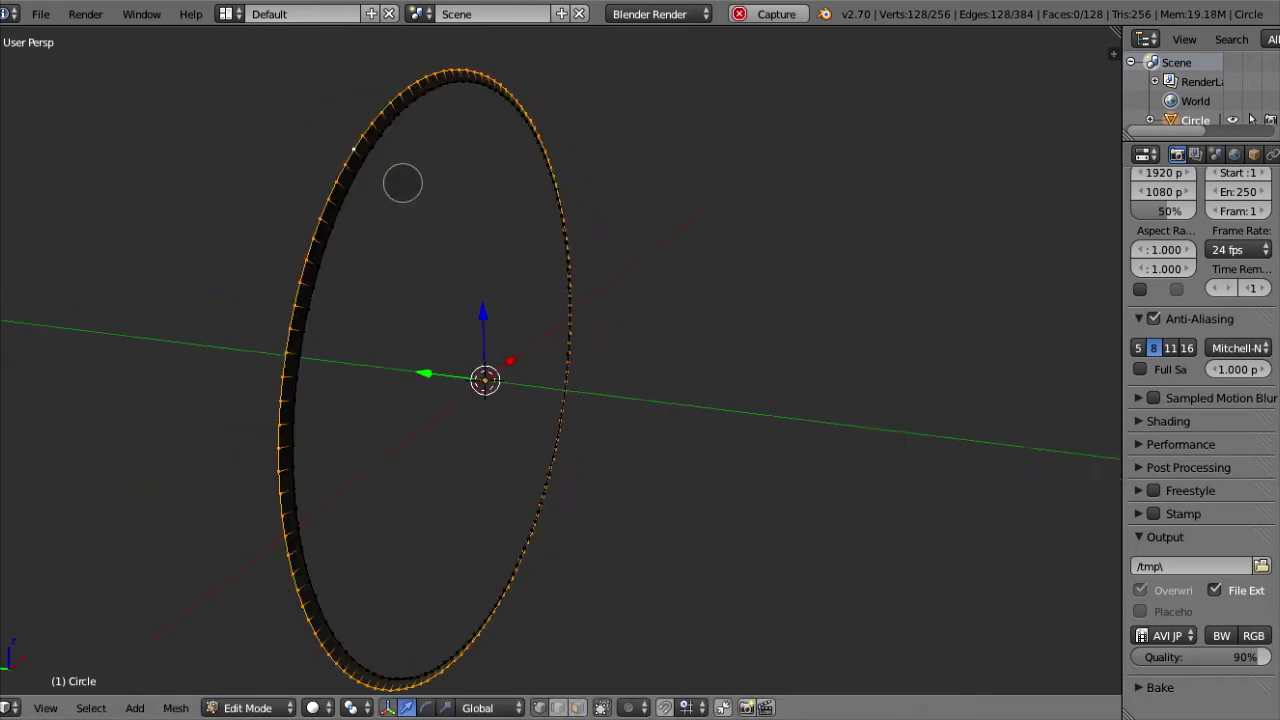
right_click(390, 137, "alt")
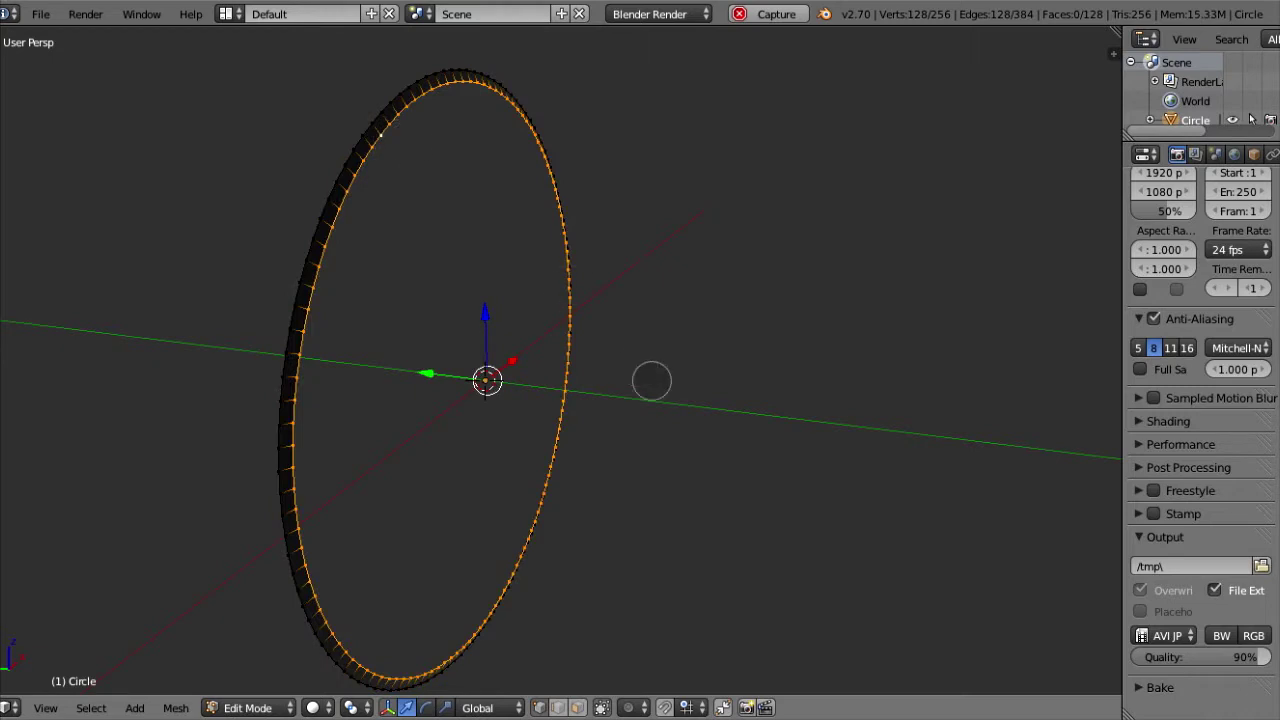
right_click(342, 109, "alt")
key("e")
right_click(600, 250)
key("s")
right_click(657, 266)
key("e")
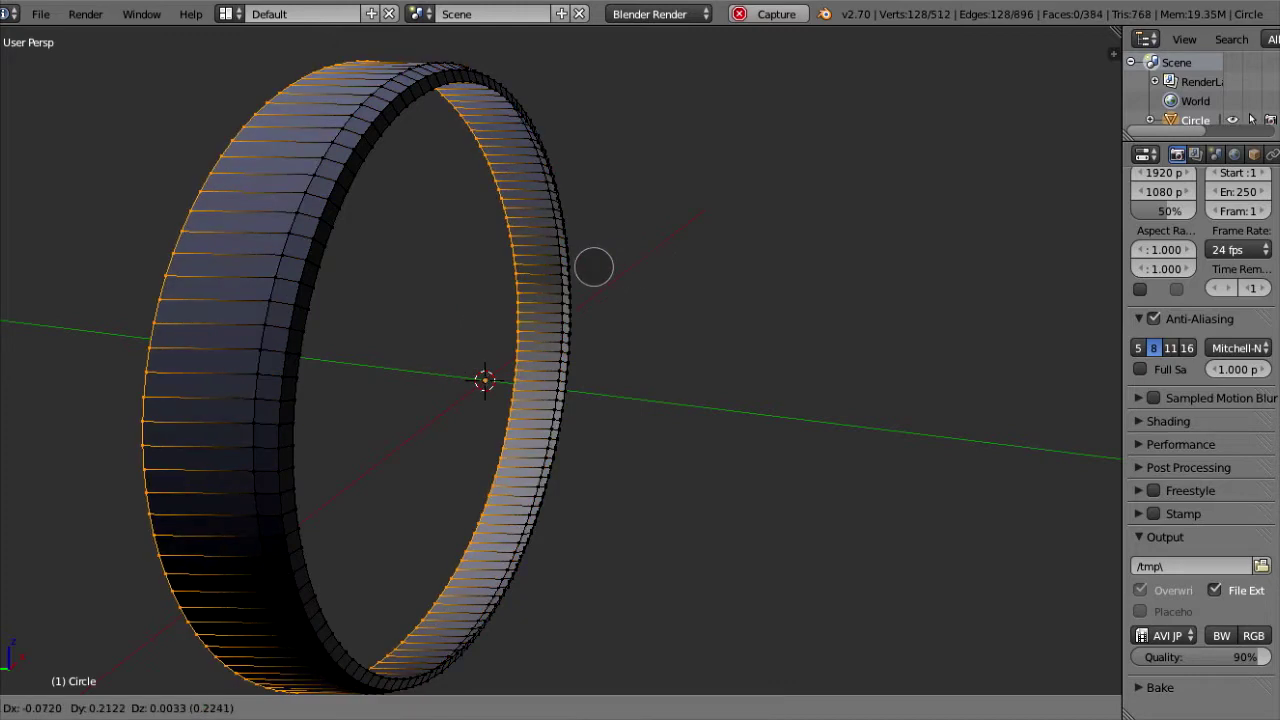
key("y")
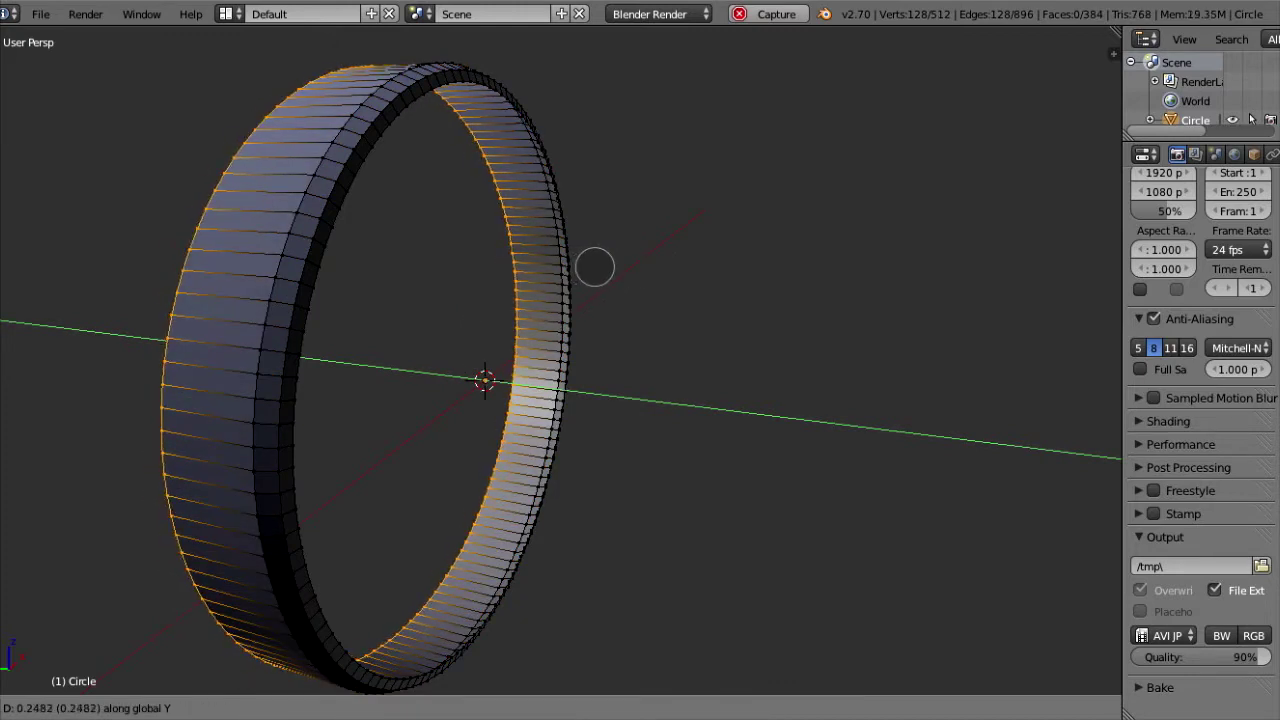
left_click(595, 267)
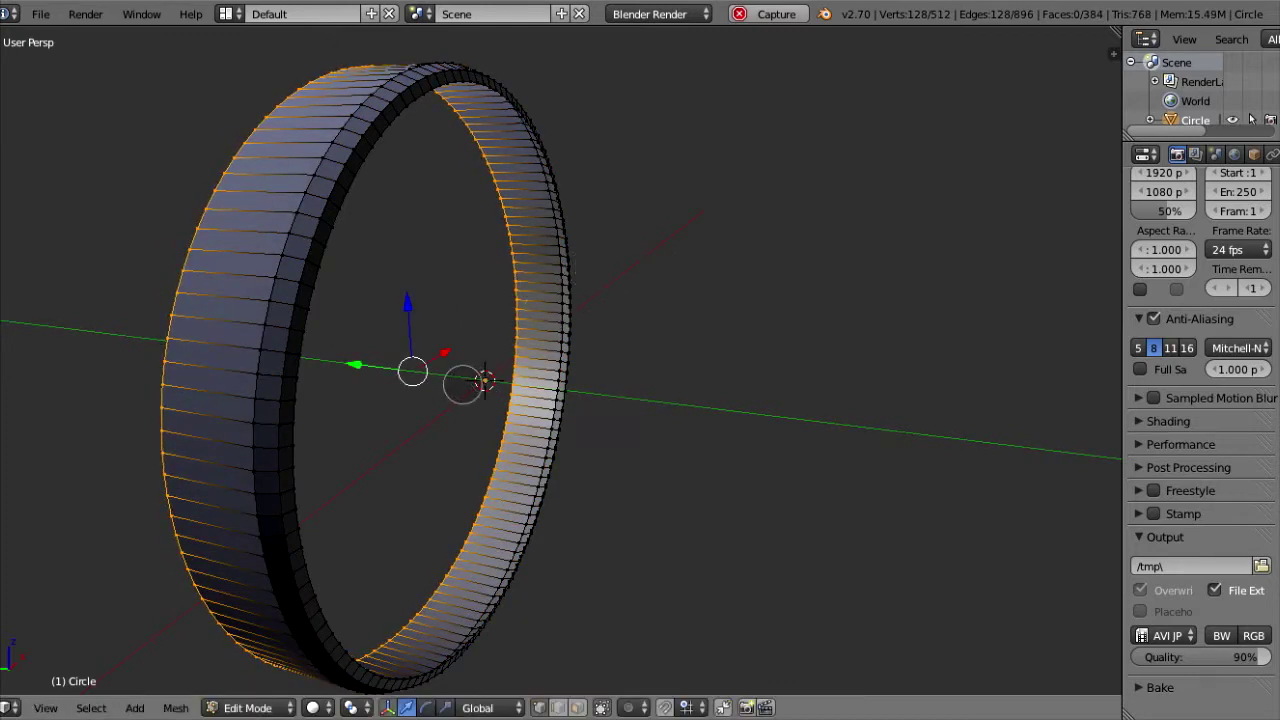
Step: Snap the 3D cursor to the selection's centre and return to Object Mode
key("shift+s")
left_click(410, 383)
key("Tab")
left_click(179, 708)
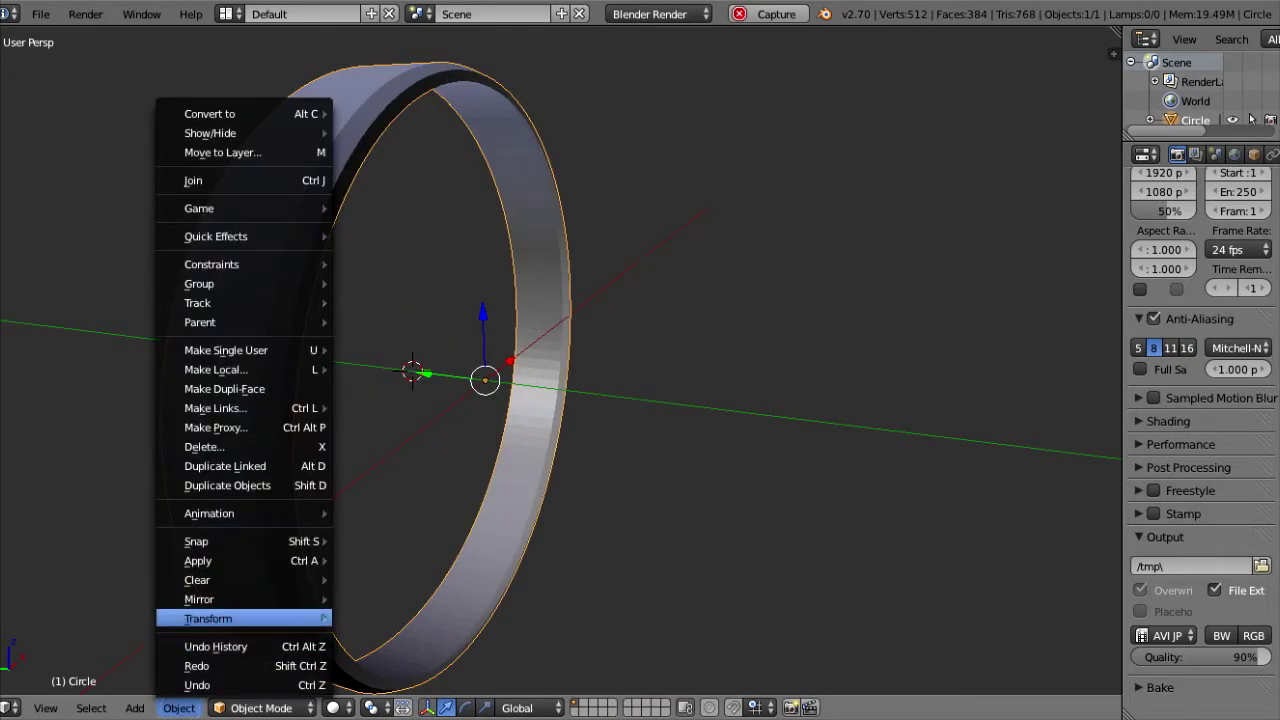
Step: Set the ring's origin to the 3D cursor and recalculate all normals to face outside
left_click(440, 520)
key("Tab")
key("a")
key("a")
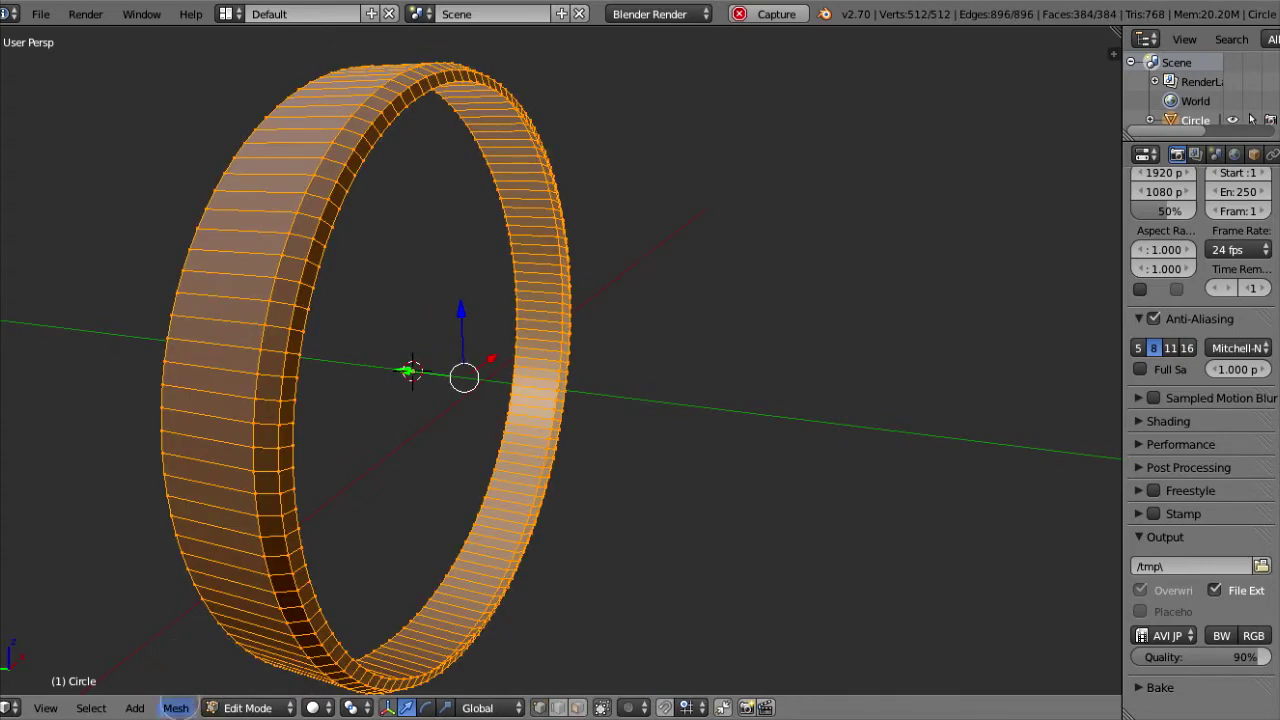
left_click(175, 708)
left_click(470, 474)
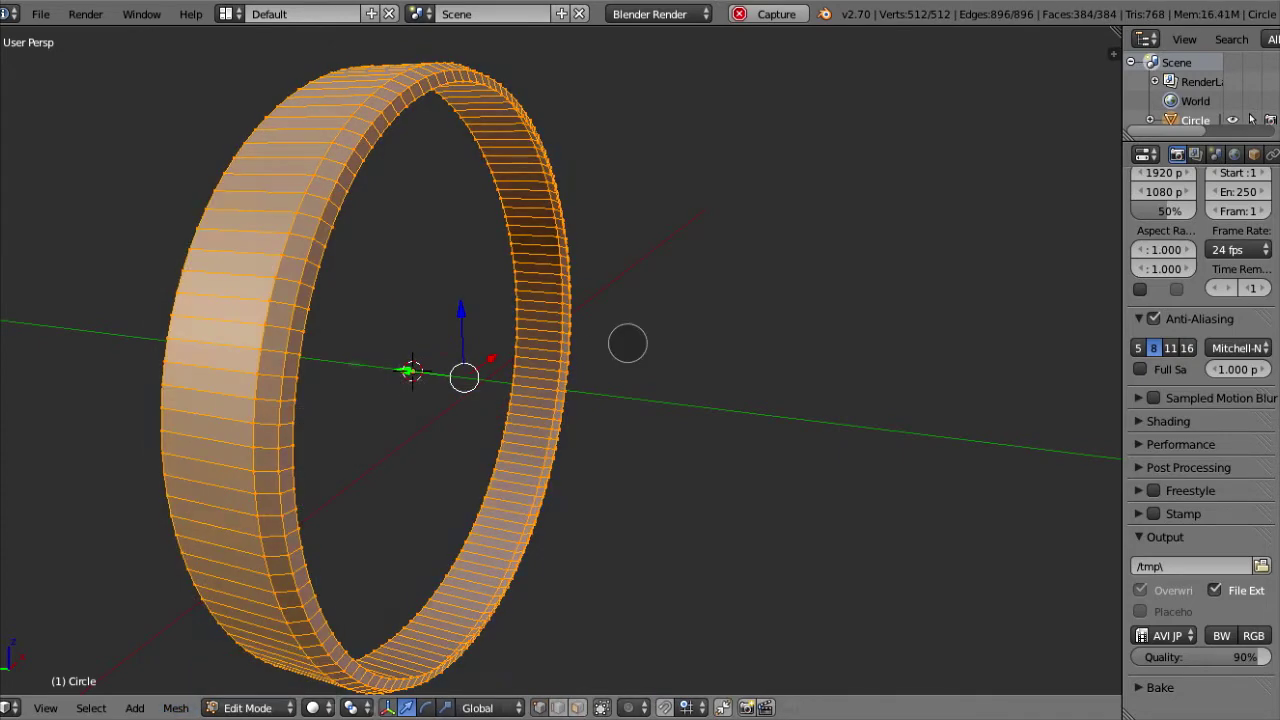
key("Tab")
Step: Add a Subdivision Surface modifier with viewport level 2
middle_click_drag(638, 284, 580, 300)
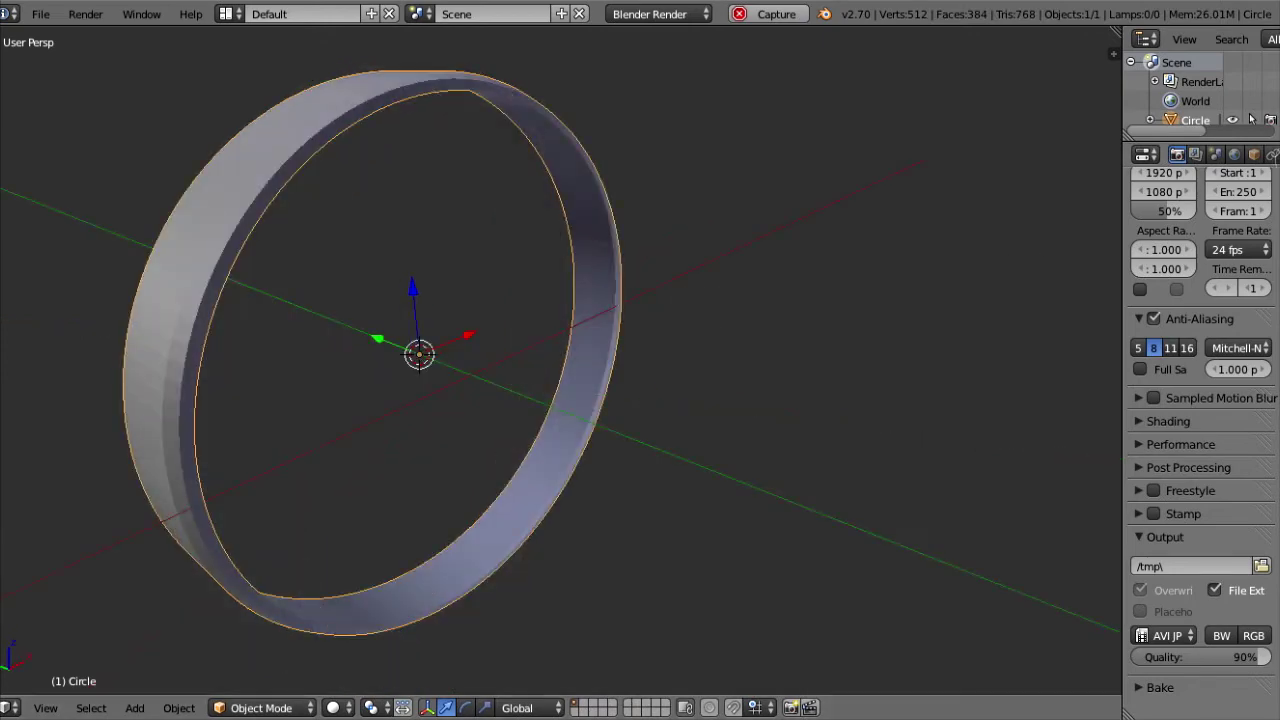
left_click(1272, 154)
left_click(1167, 219)
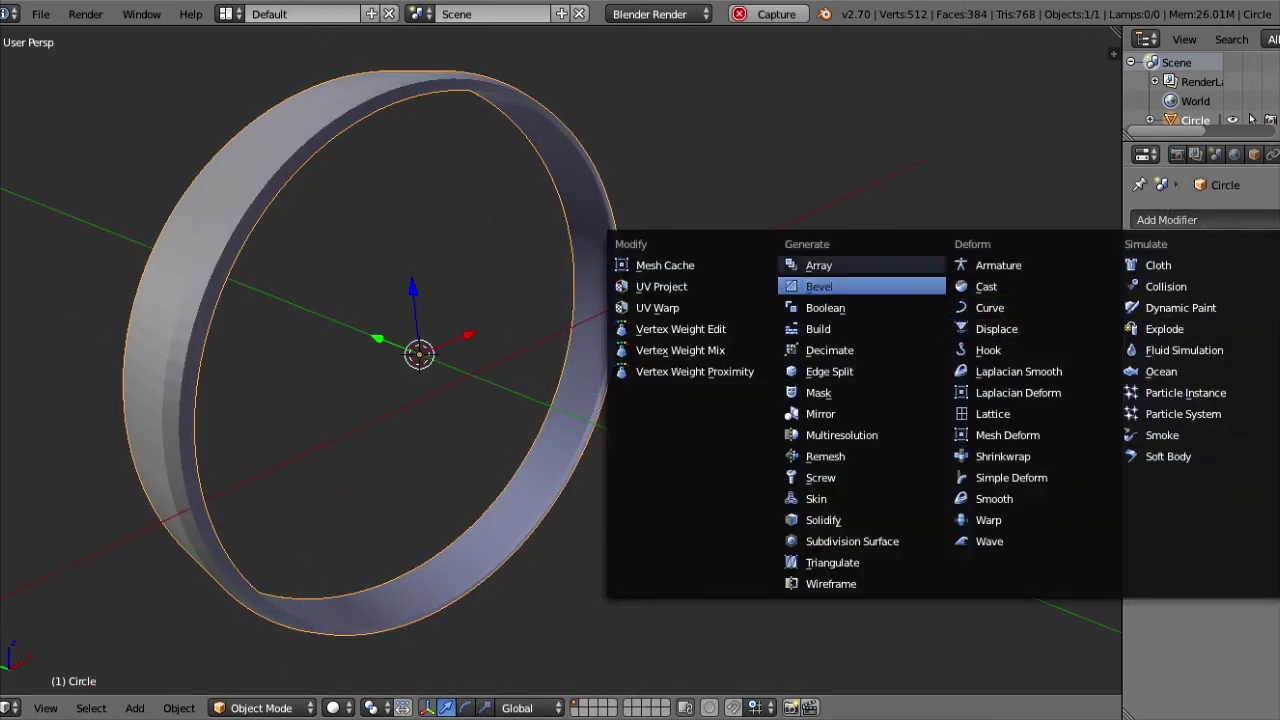
left_click(852, 541)
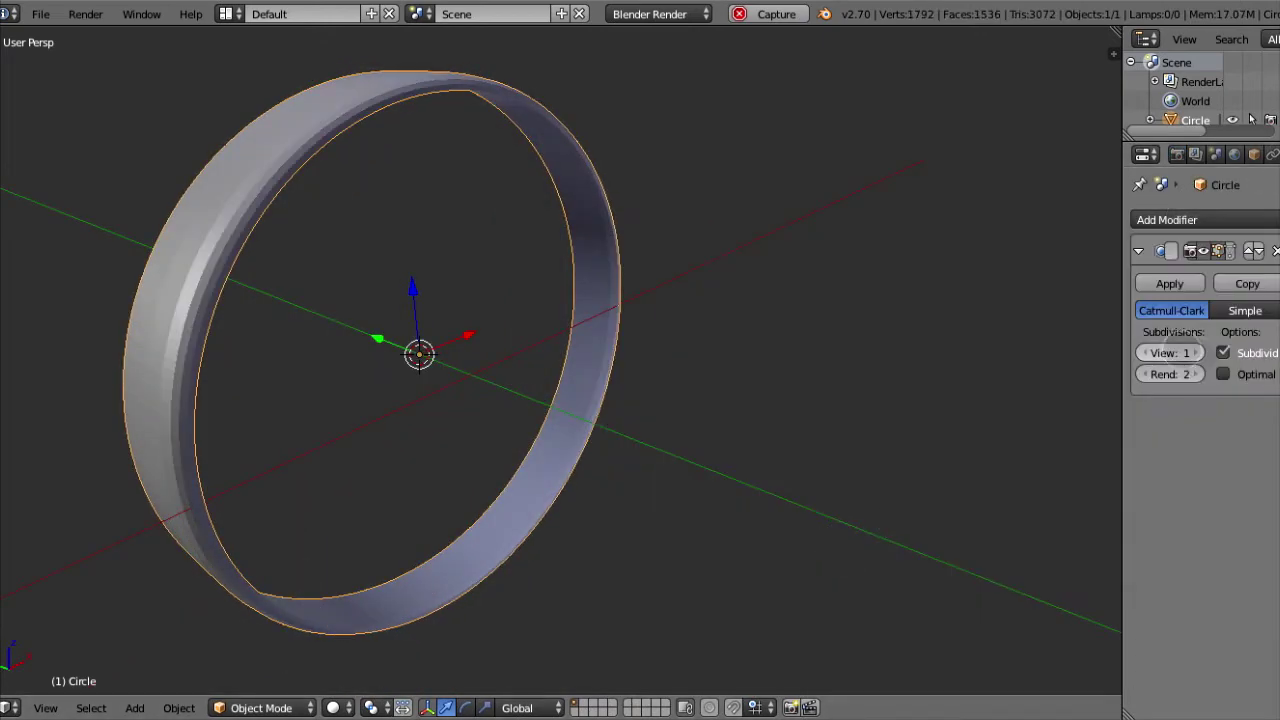
left_click(1196, 352)
Step: Apply smooth shading to the ring and go back into Edit Mode
key("t")
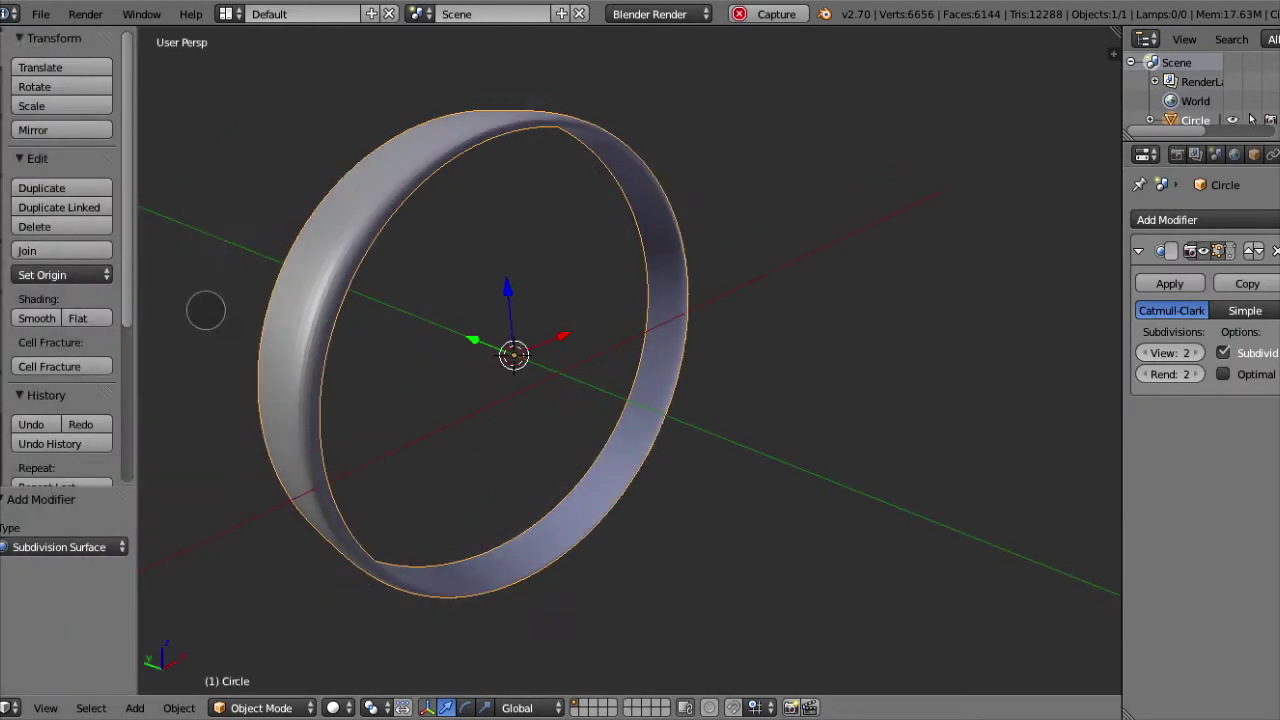
left_click(37, 318)
key("t")
key("Tab")
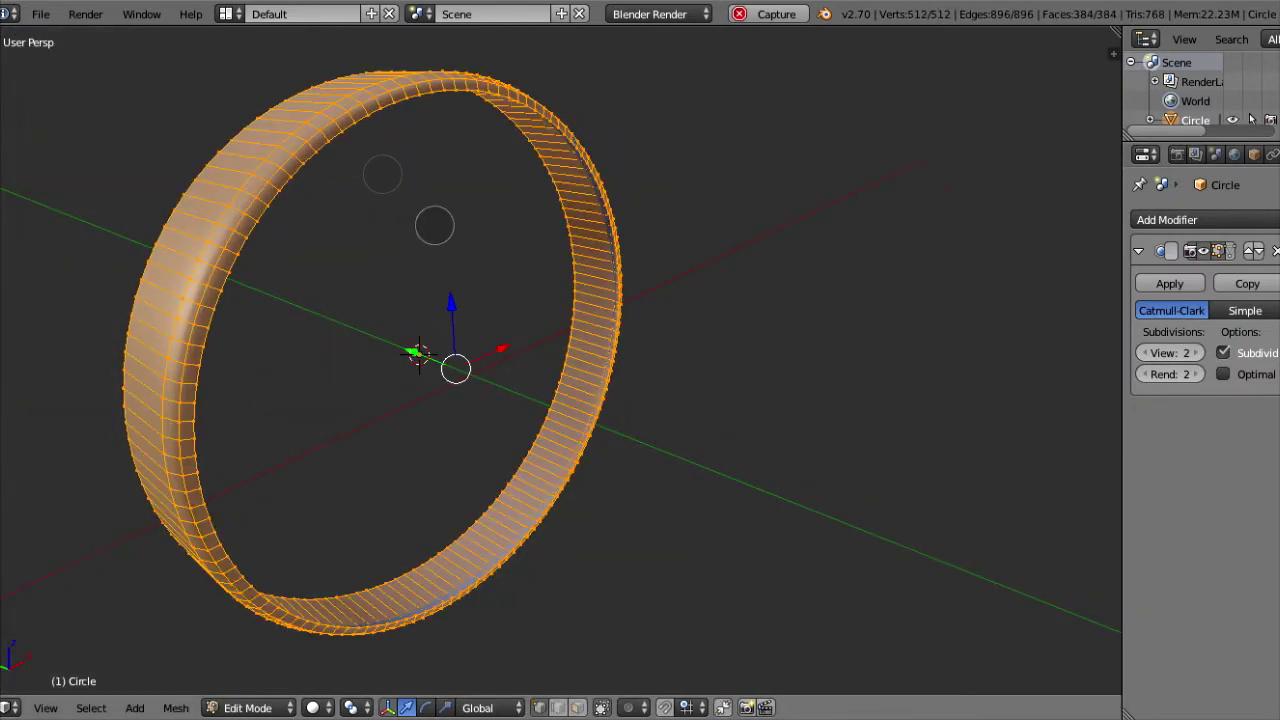
Step: Circle-select and delete the ring's outer face band
key("c")
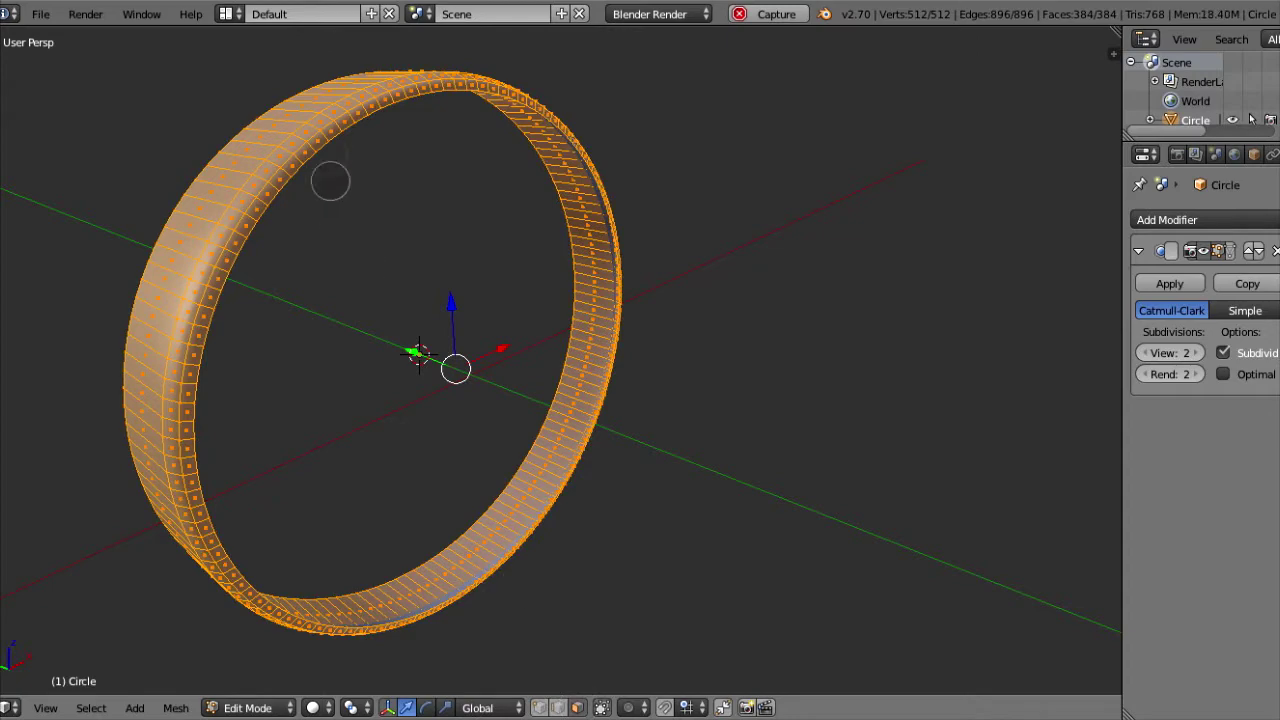
right_click(311, 143, "alt")
key("x")
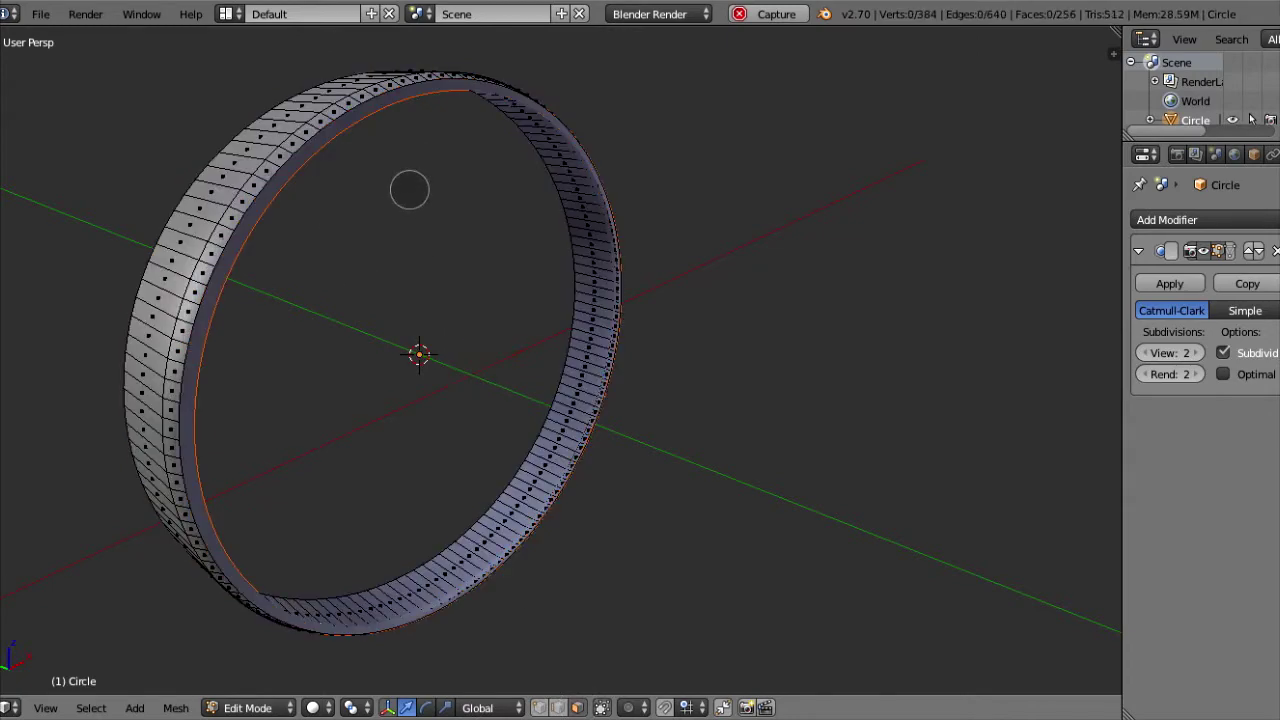
middle_click_drag(351, 160, 401, 197)
key("Tab")
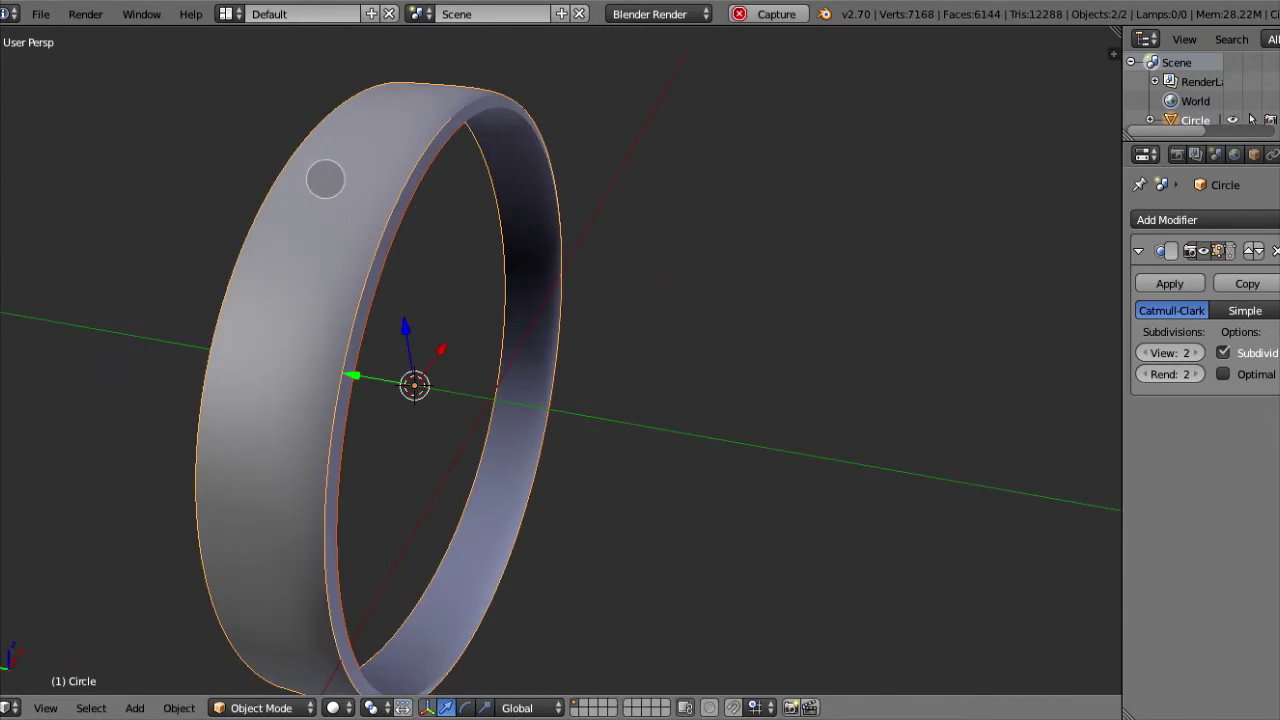
key("Tab")
scroll(386, 223, "up", 4)
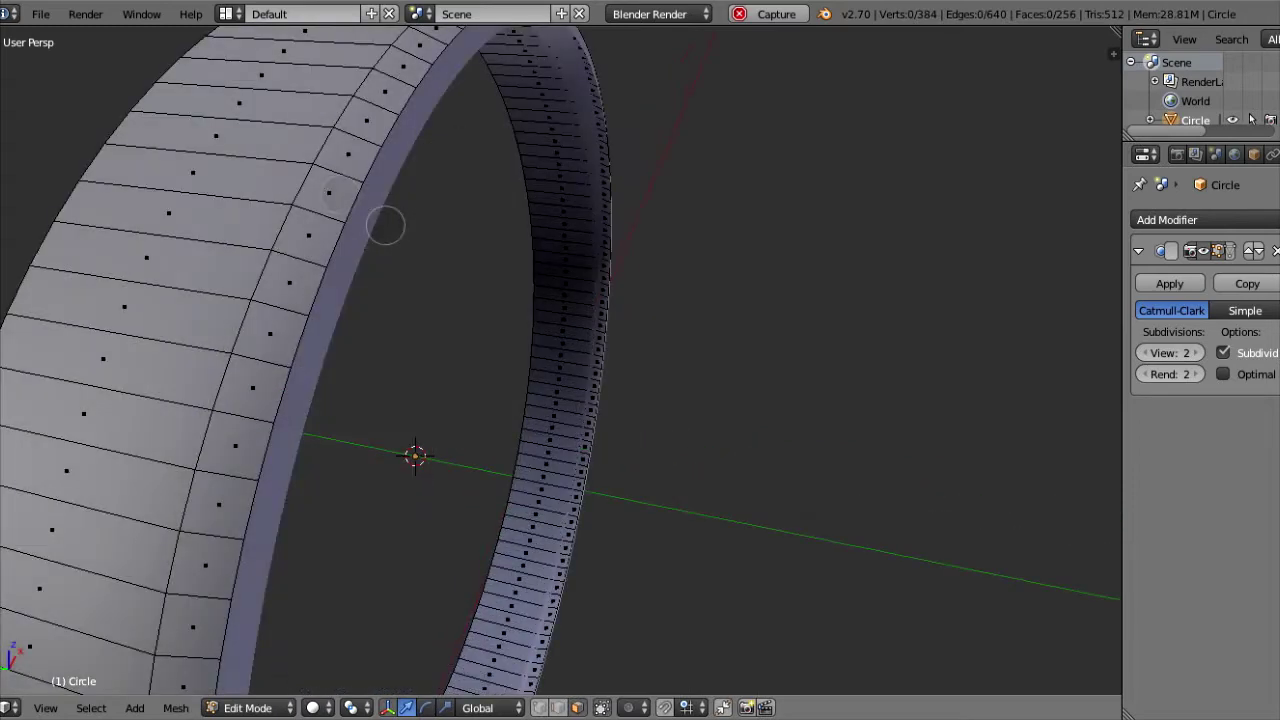
Step: Cut three edge loops across the tread, sliding each into position
key("ctrl+r")
left_click(300, 194)
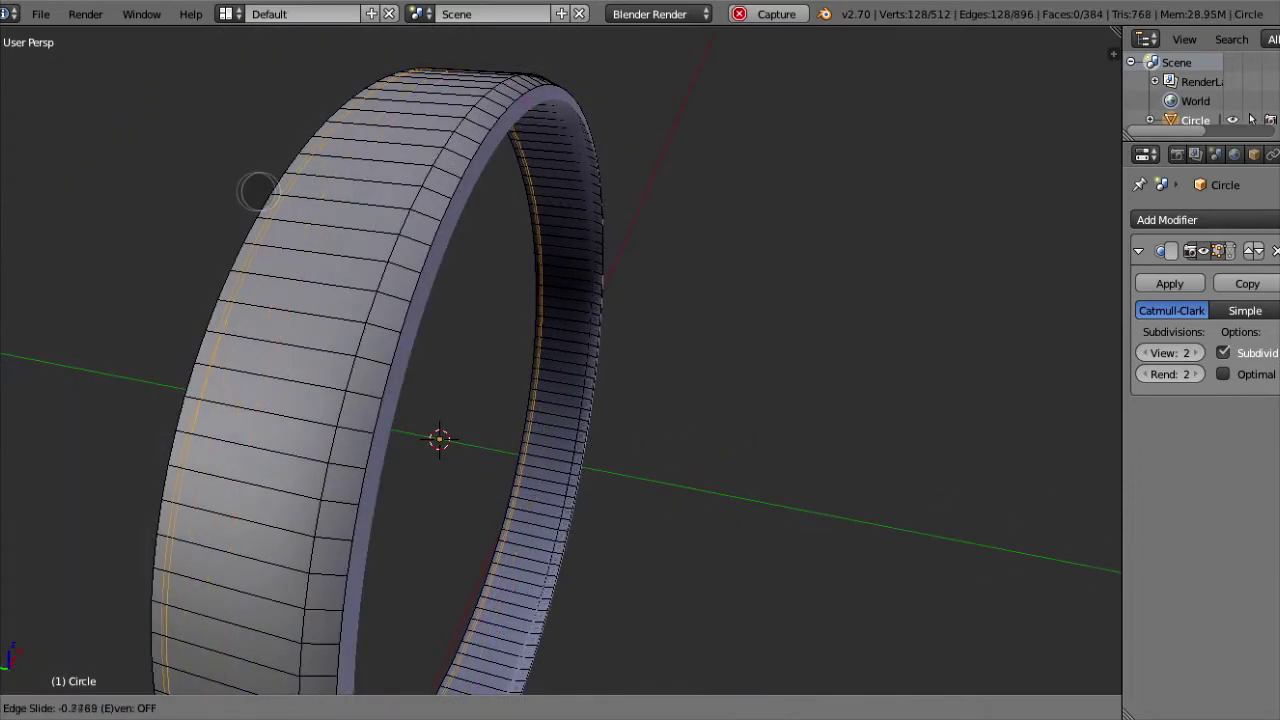
left_click(273, 197)
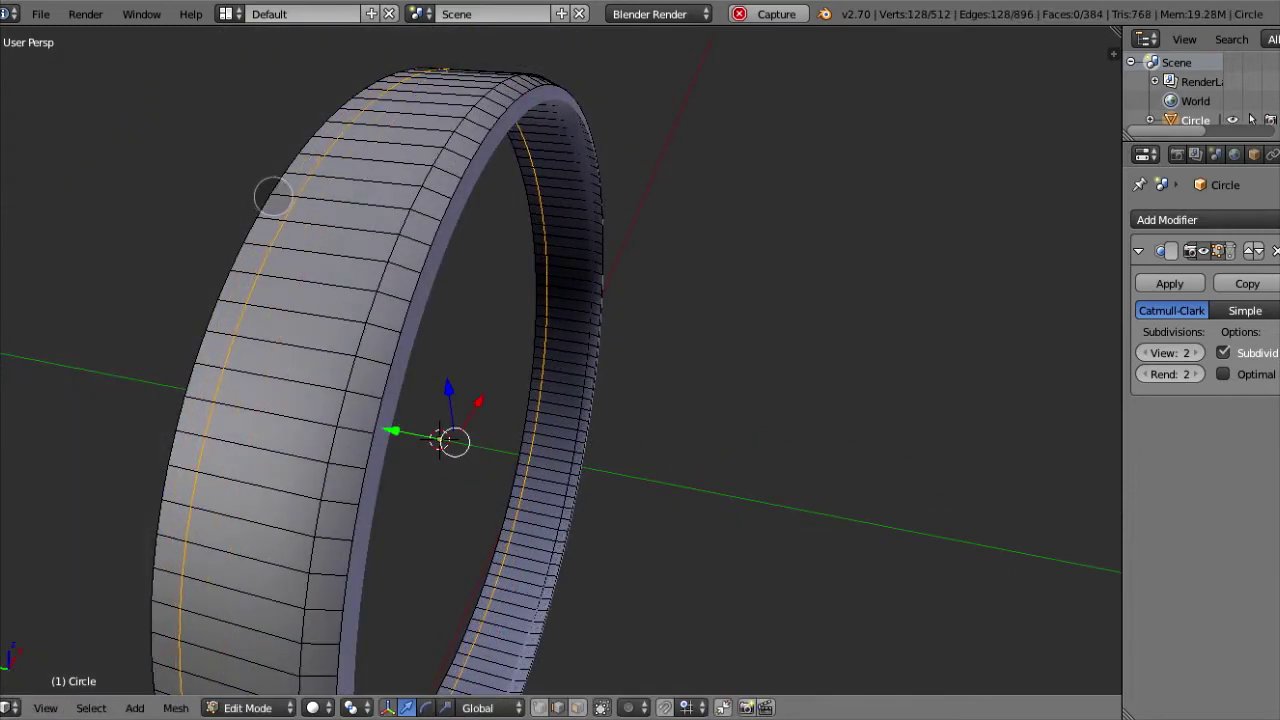
key("ctrl+r")
left_click(330, 203)
left_click(290, 202)
key("ctrl+r")
left_click(335, 200)
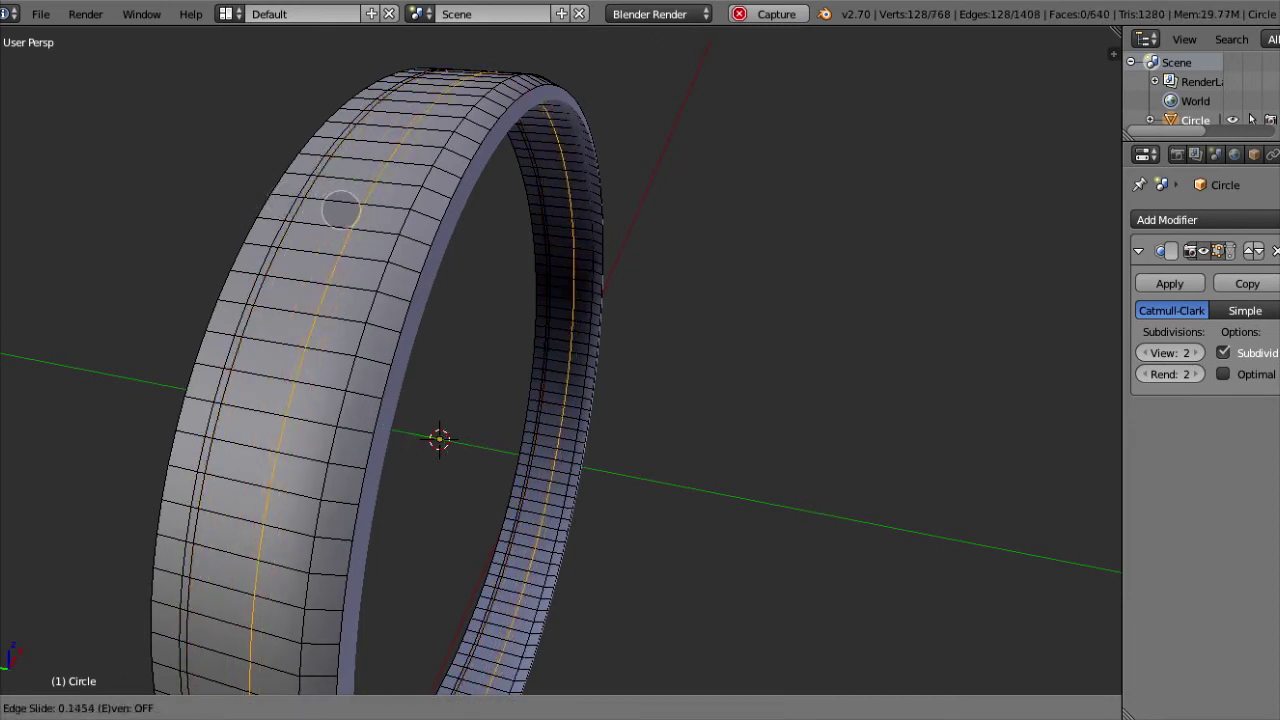
left_click(358, 209)
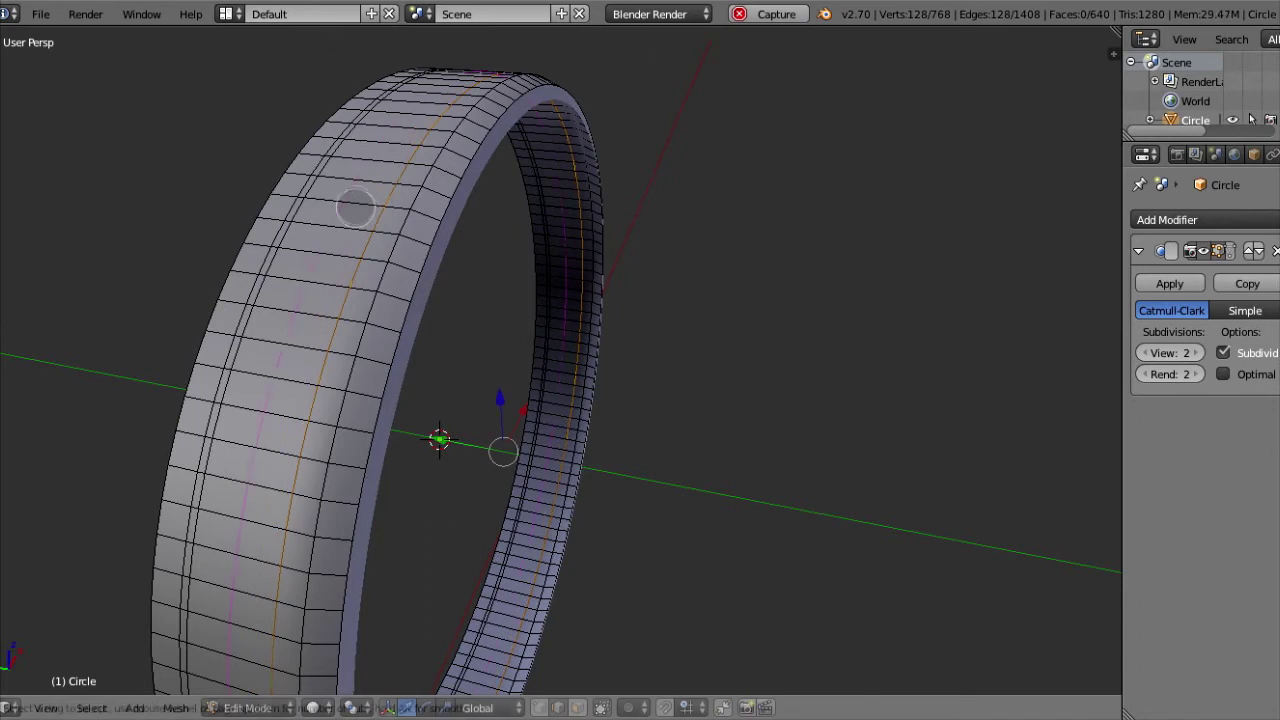
Step: Cut two more edge loops across the tread and slide them into place
key("ctrl+r")
left_click(372, 203)
left_click(391, 208)
key("ctrl+r")
left_click(345, 198)
left_click(346, 199)
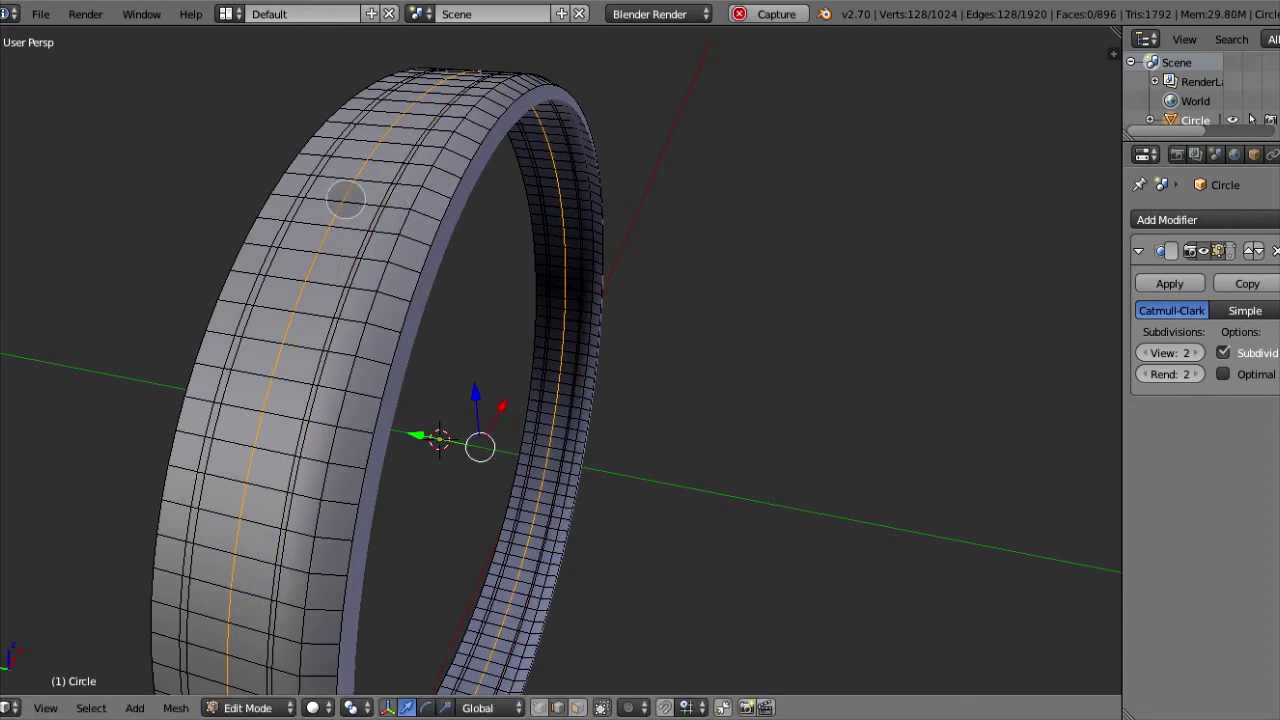
Step: Select two adjacent edge loops on the tread's left side and switch the gizmo to rotation
left_click(286, 200, "alt")
left_click(302, 205, "alt+shift")
left_click(425, 707)
key("r")
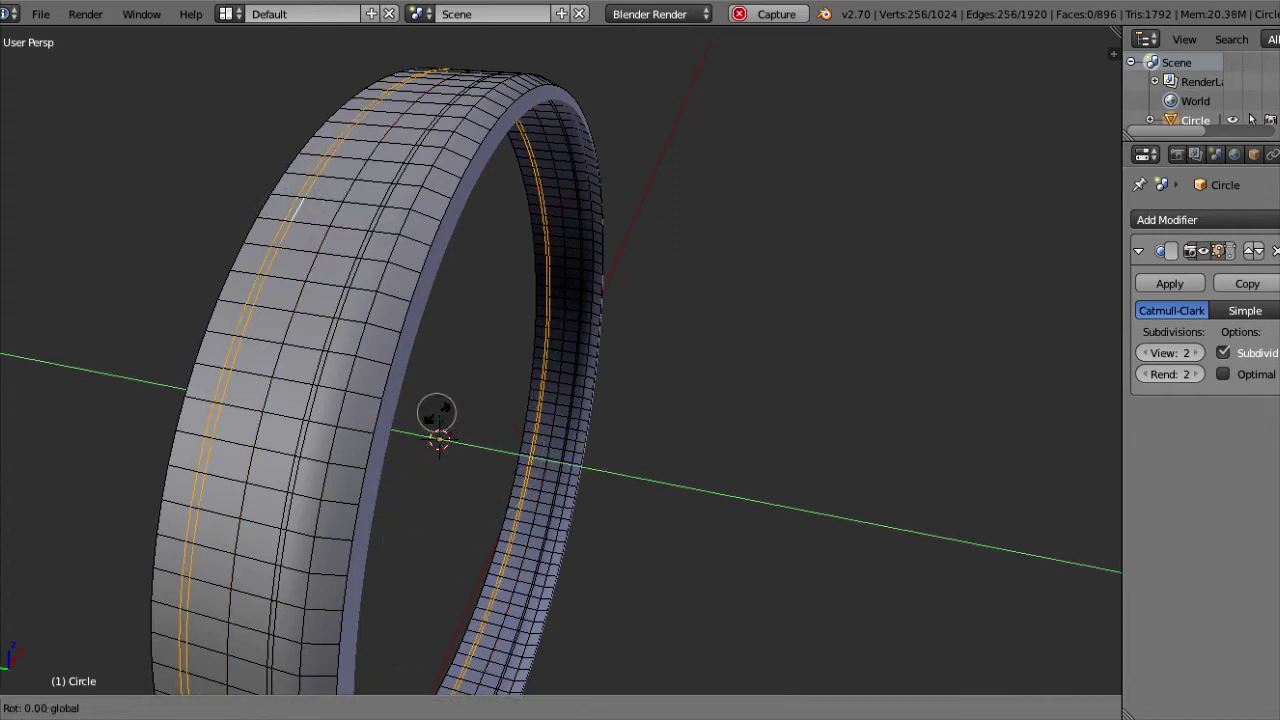
Step: Select two adjacent tread loops and twist them slightly
key("Escape")
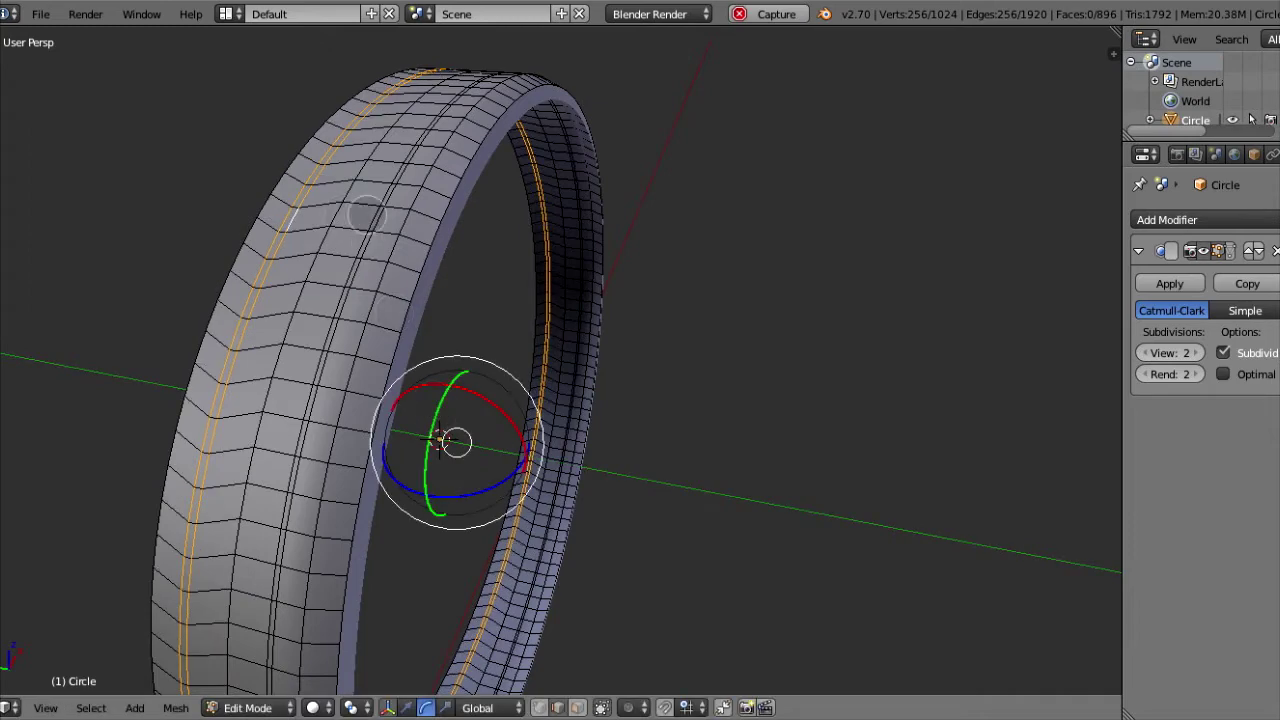
left_click(375, 215, "alt")
left_click(381, 216, "alt+shift")
key("r")
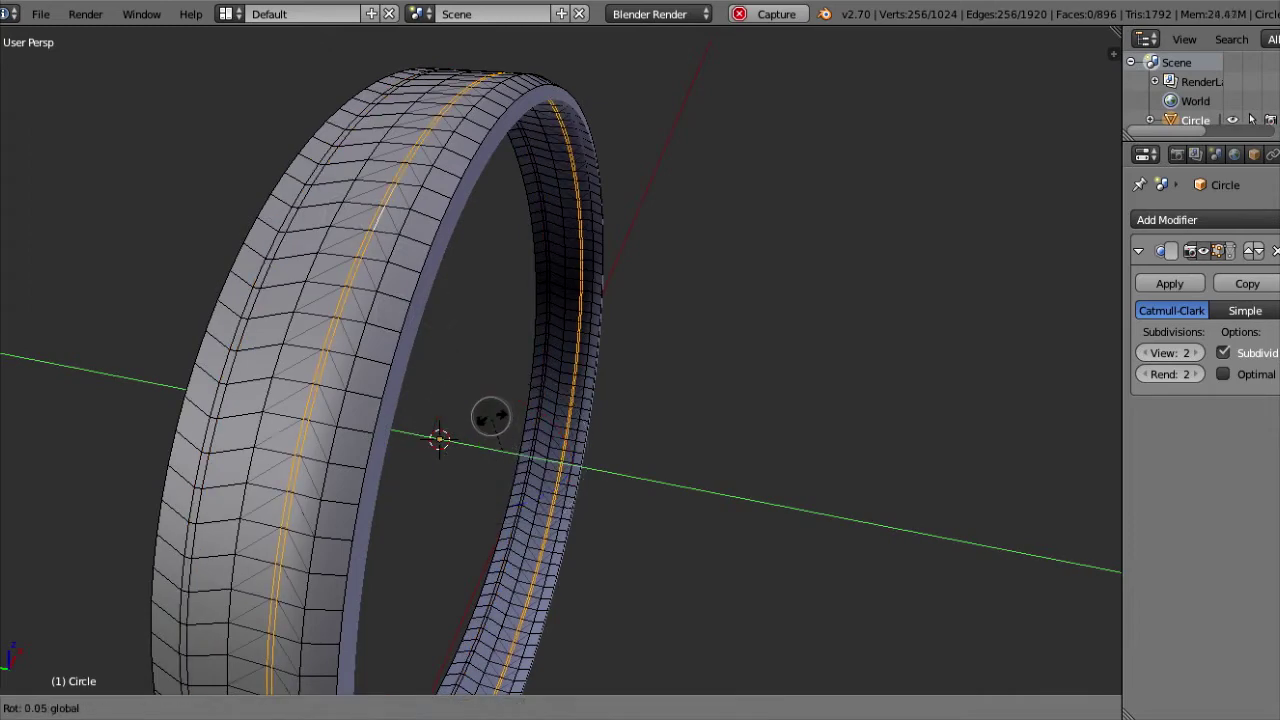
left_click(491, 417)
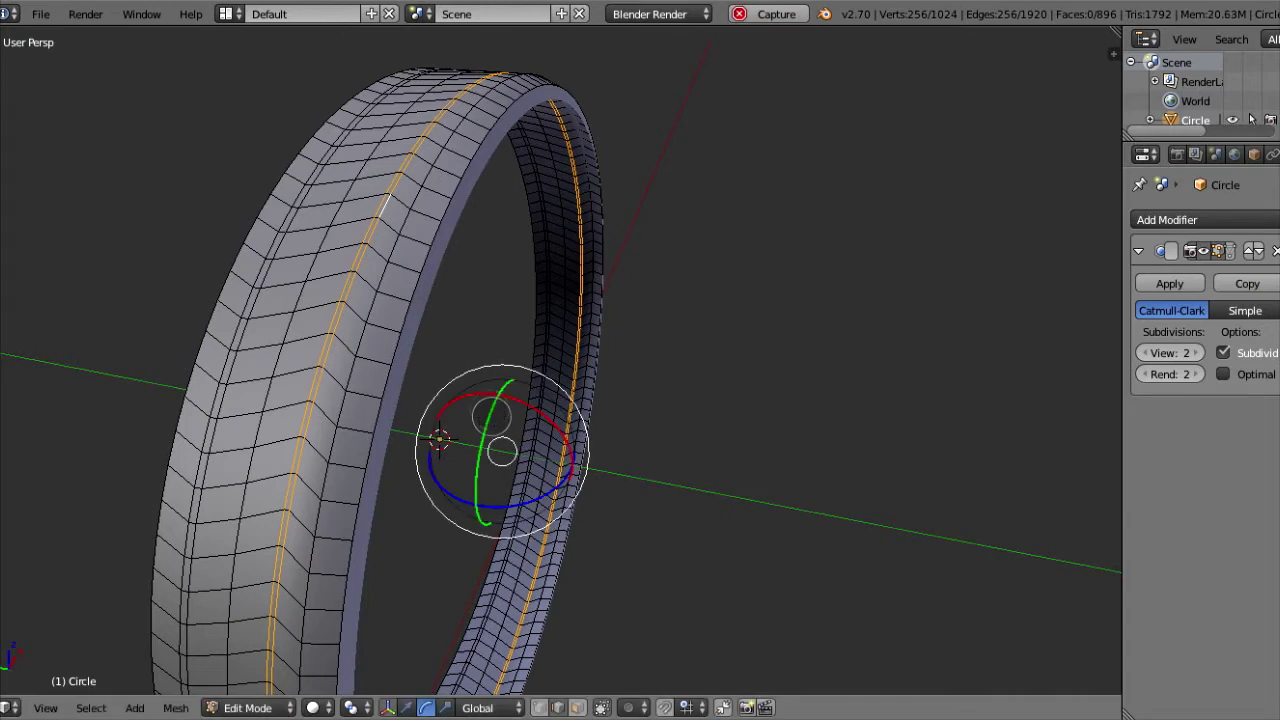
Step: Rotate the inner rim loop and the middle tread loop slightly
left_click(404, 232, "alt")
left_click(445, 245, "alt")
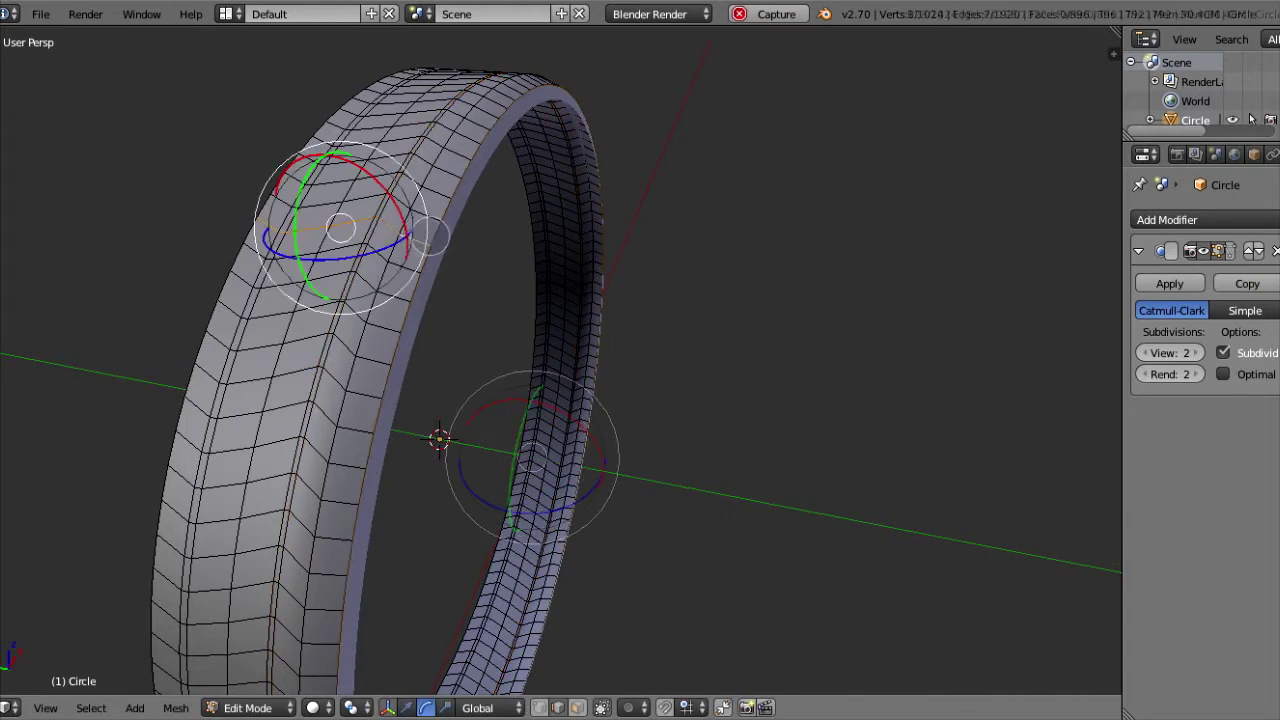
key("r")
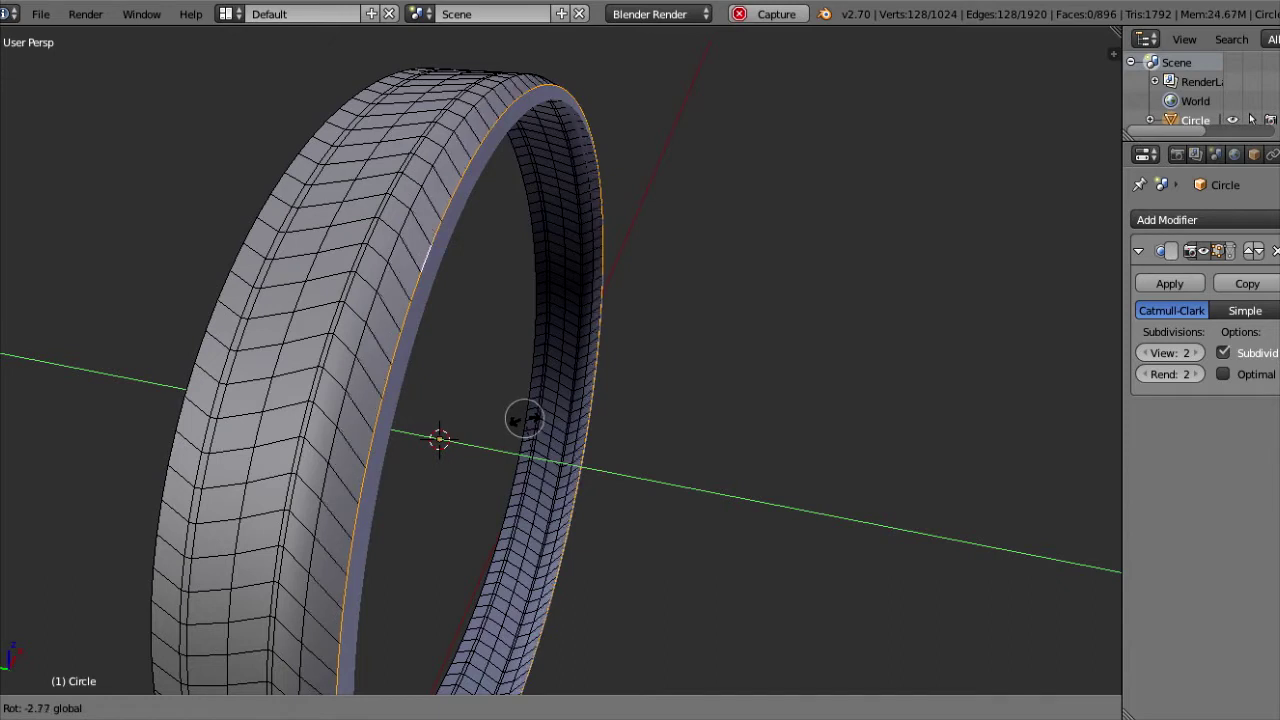
left_click(516, 400)
right_click(343, 218, "alt")
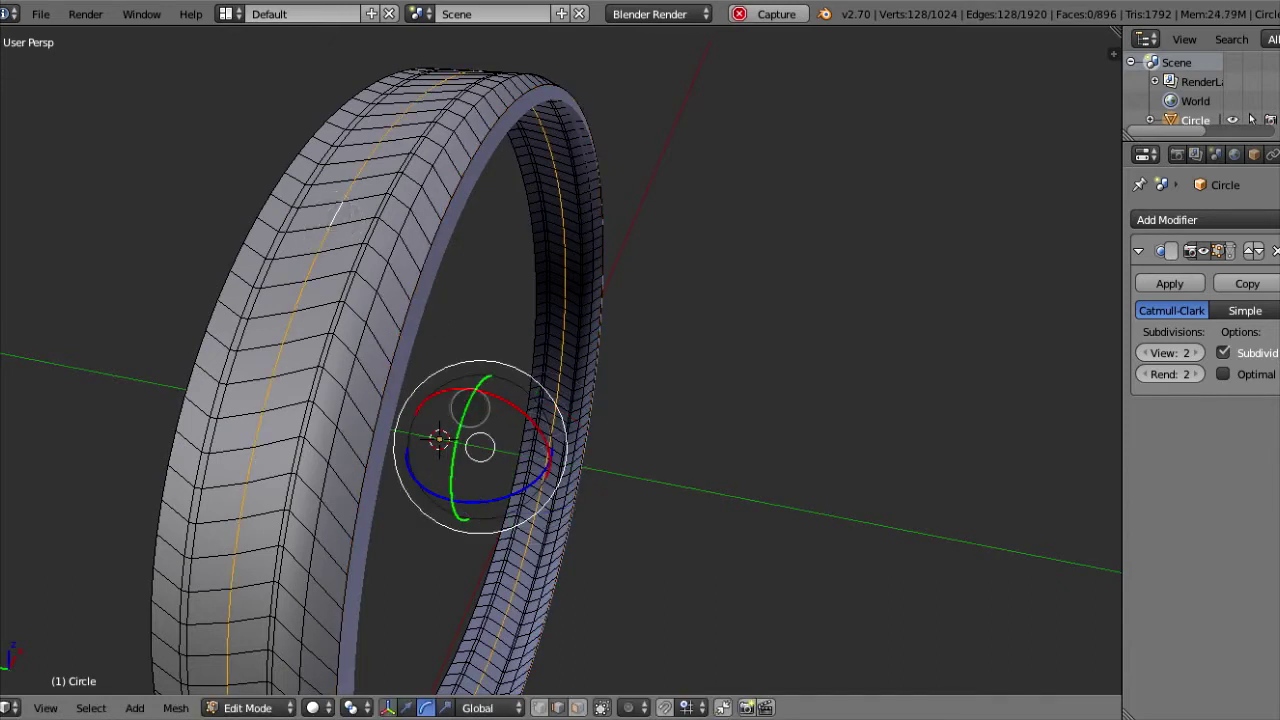
key("r")
left_click(469, 405)
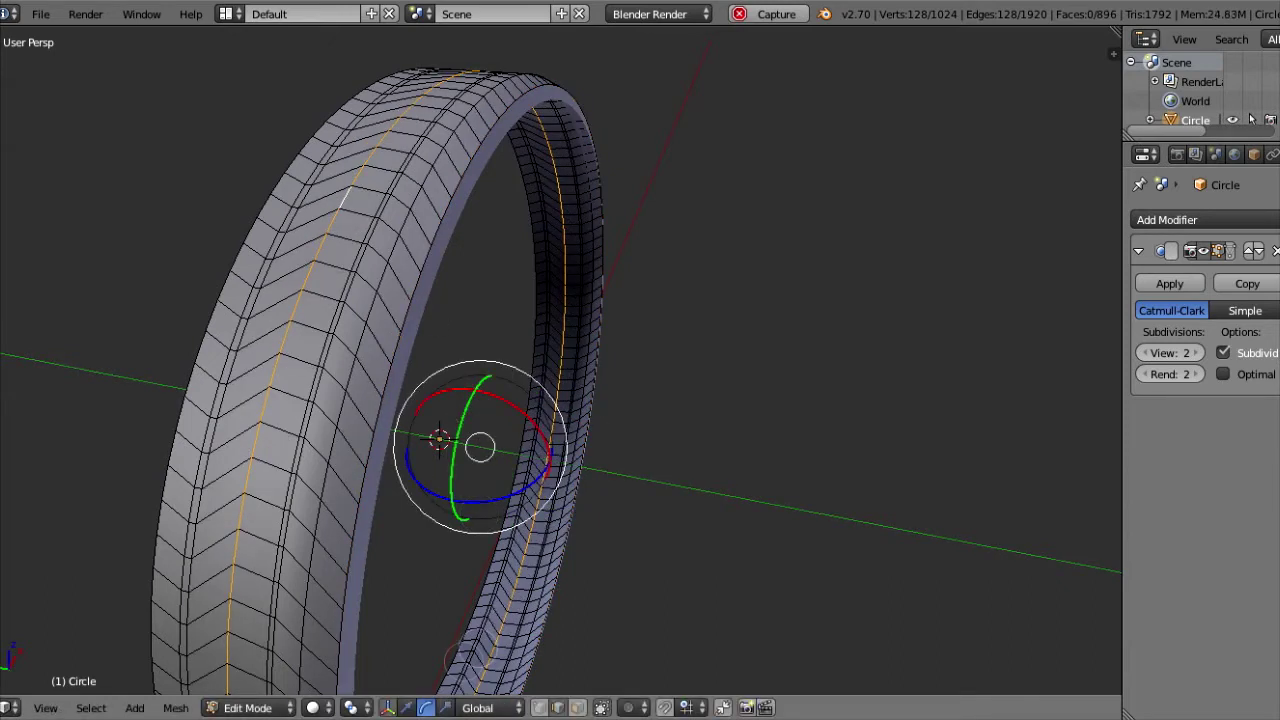
Step: Restore the move gizmo and check the chevron pattern from side and front views
left_click(406, 707)
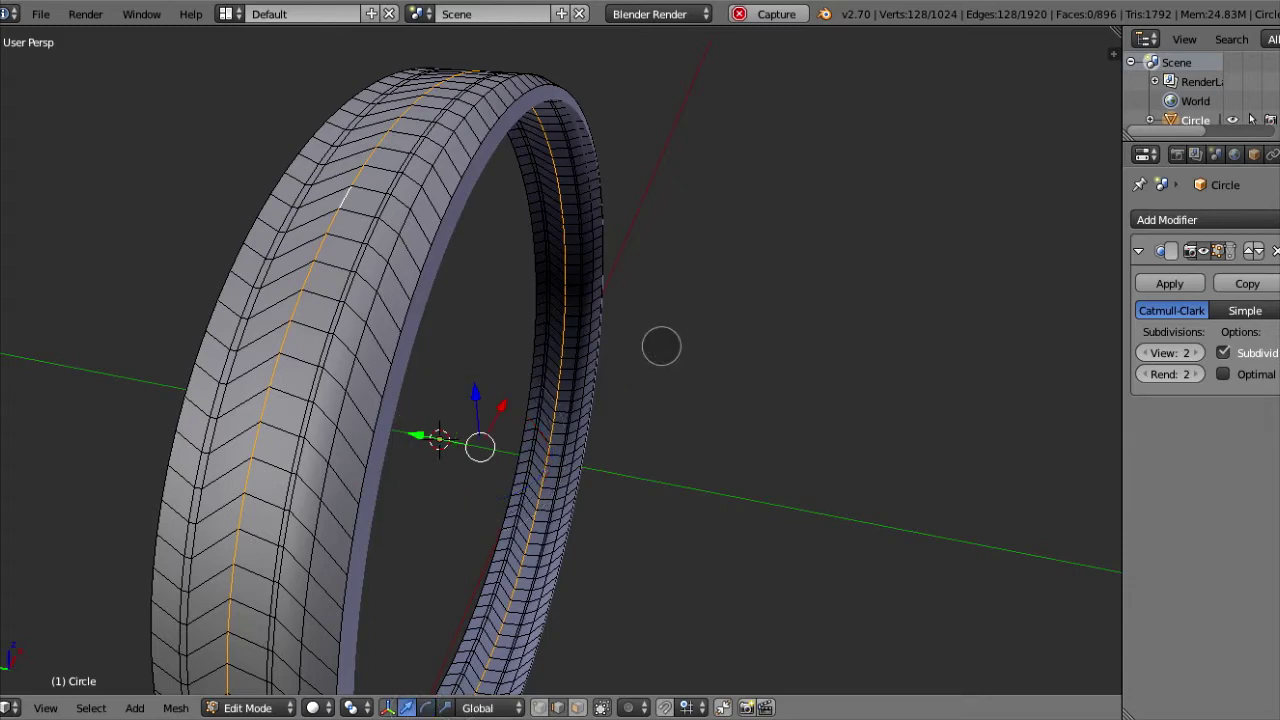
key("KP_3")
key("KP_1")
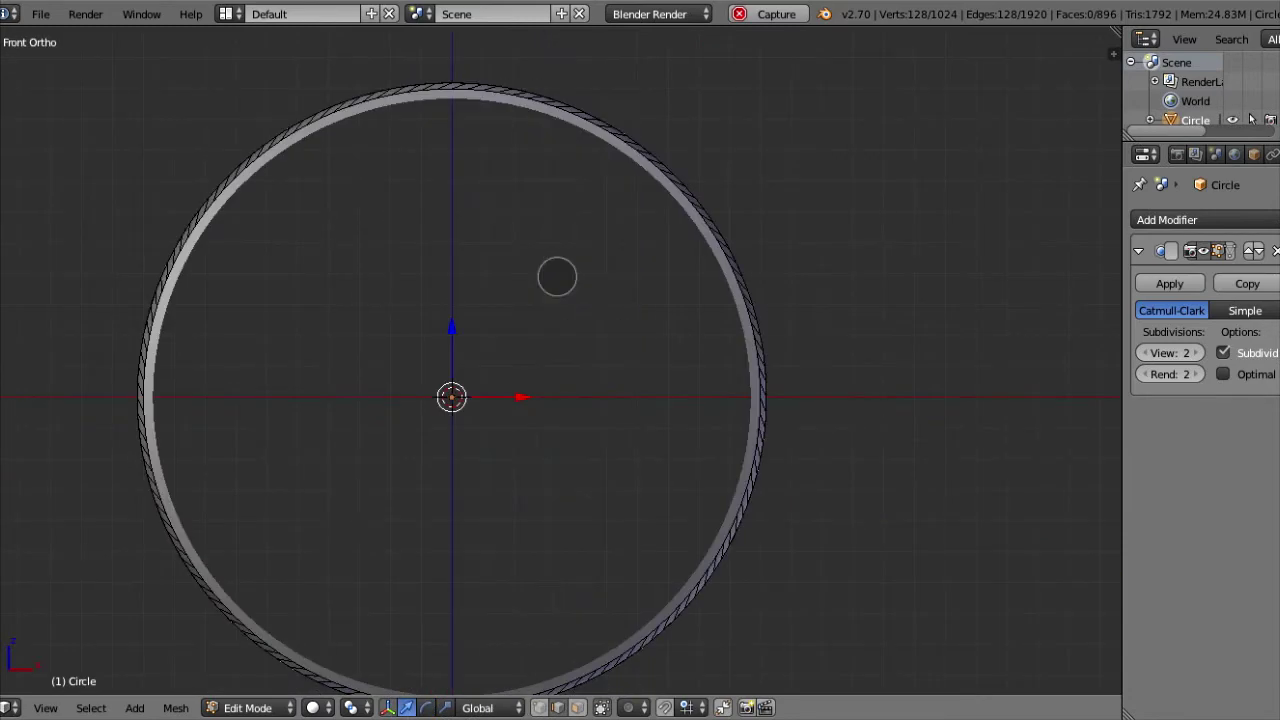
Step: Add a Mirror modifier set to the Z axis instead of X
left_click(1168, 219)
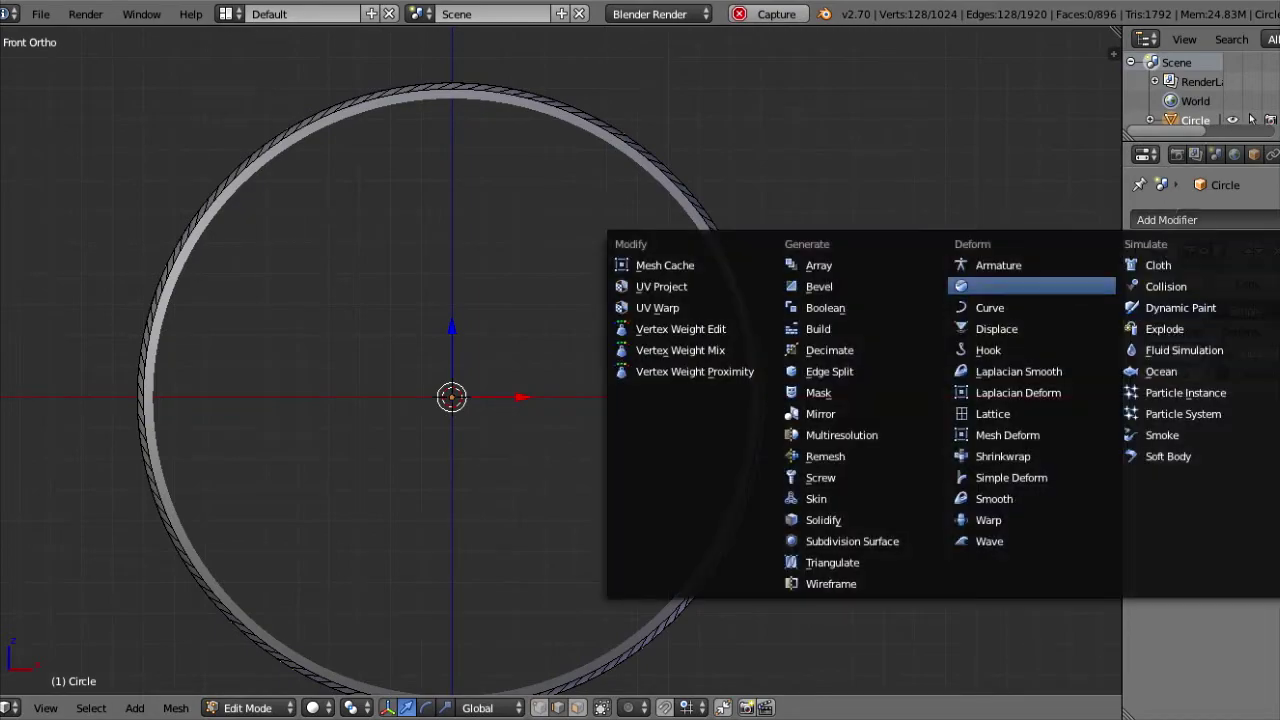
left_click(820, 413)
left_click(1145, 540)
left_click(1145, 498)
Step: Inspect the mirrored ring from the front in solid shading, then return to Edit Mode
middle_click_drag(470, 190, 638, 234)
key("KP_1")
scroll(503, 240, "up", 3)
scroll(490, 230, "up", 1)
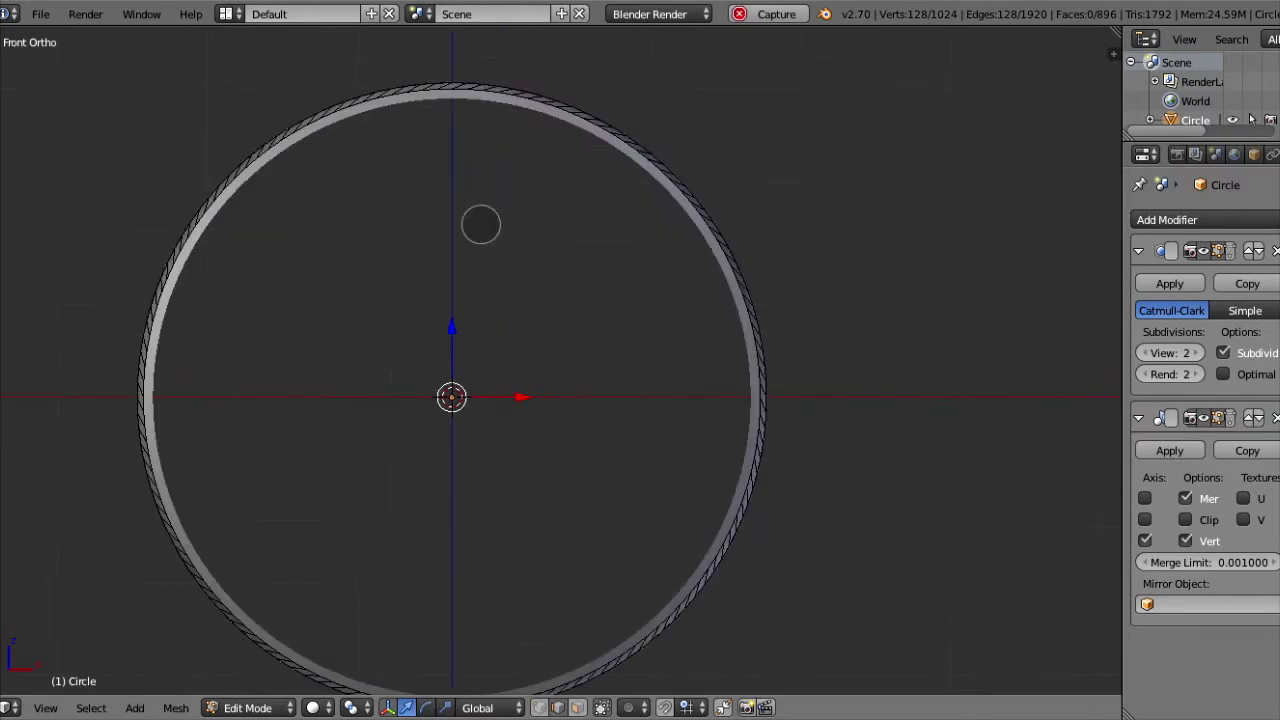
key("Tab")
scroll(485, 228, "up", 1)
scroll(490, 232, "up", 2)
scroll(498, 237, "down", 2)
key("z")
key("Tab")
scroll(583, 287, "up", 2)
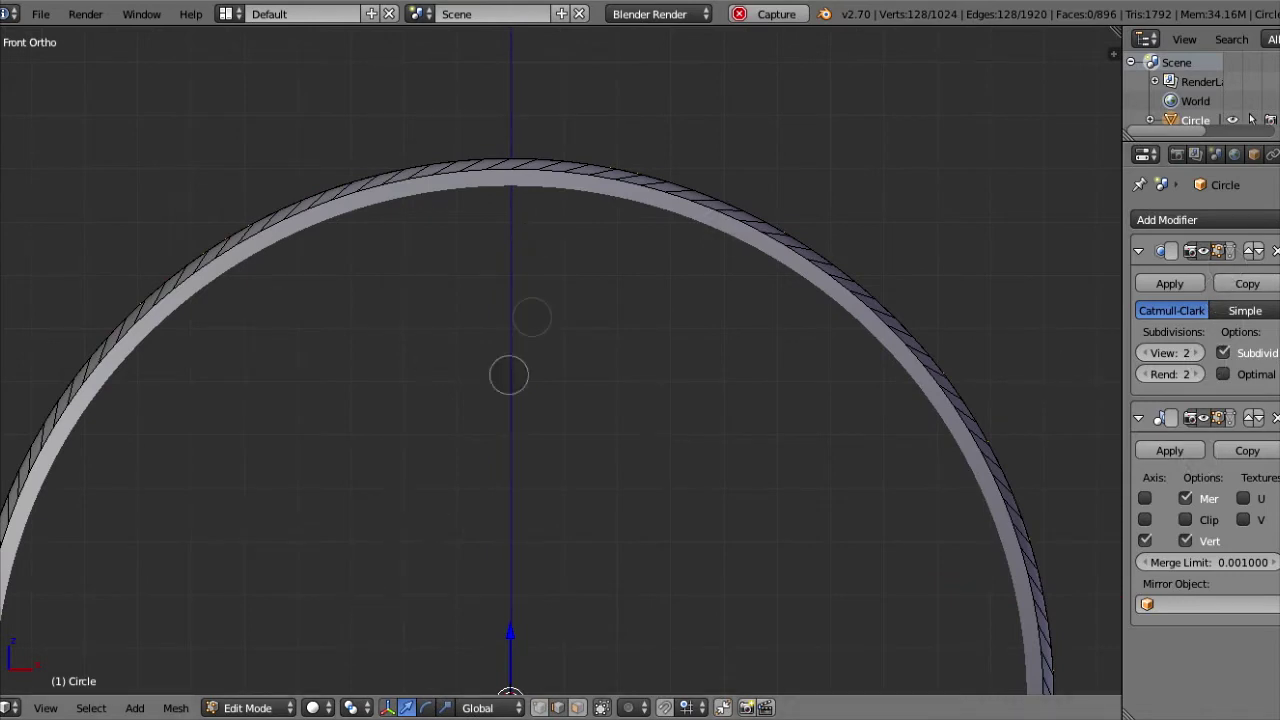
Step: In wireframe, deselect all and select four face loops at the ring's top
key("z")
key("a")
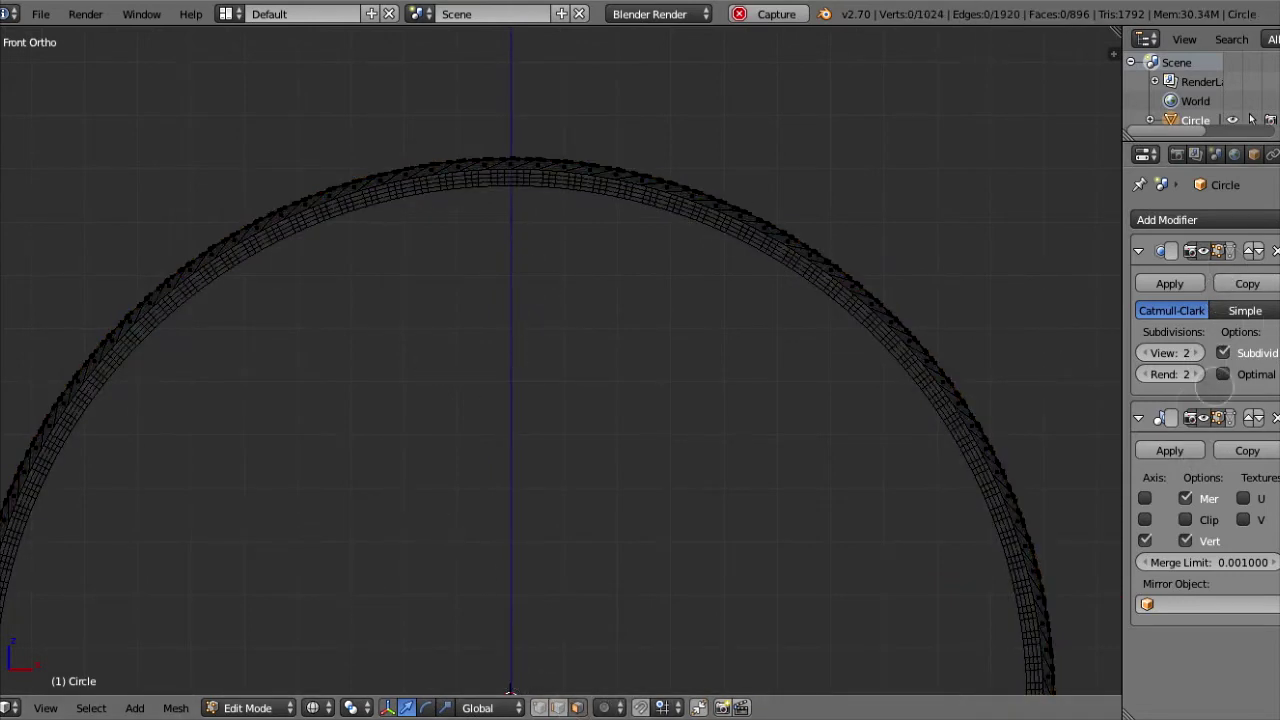
scroll(509, 143, "up", 4)
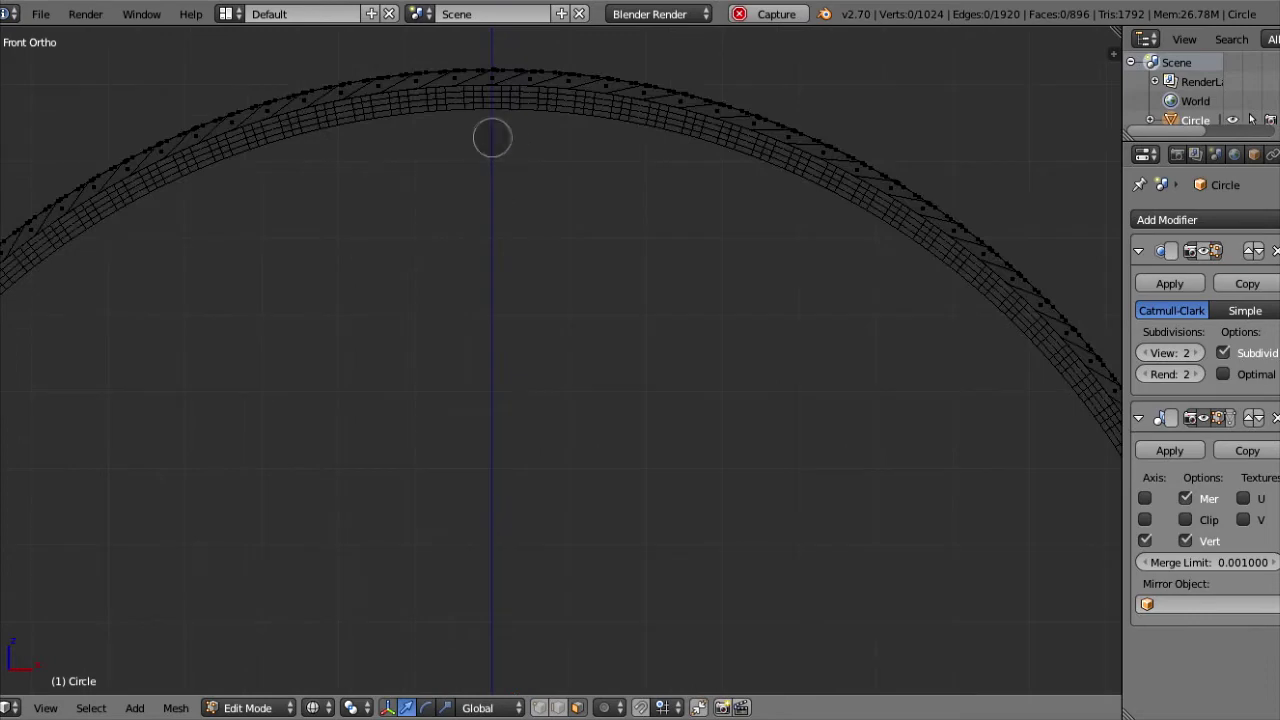
key("z")
key("z")
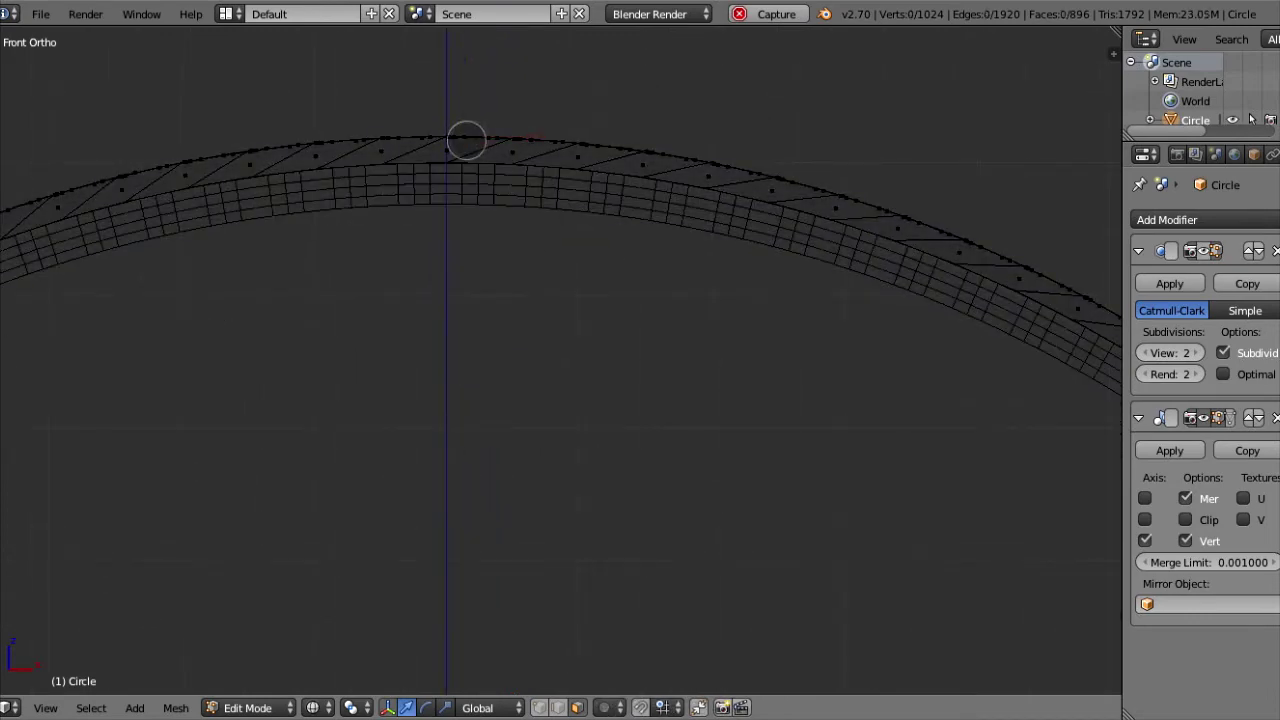
right_click(472, 137, "alt")
right_click(575, 143, "alt+shift")
right_click(630, 148, "alt+shift")
right_click(398, 137, "alt+shift")
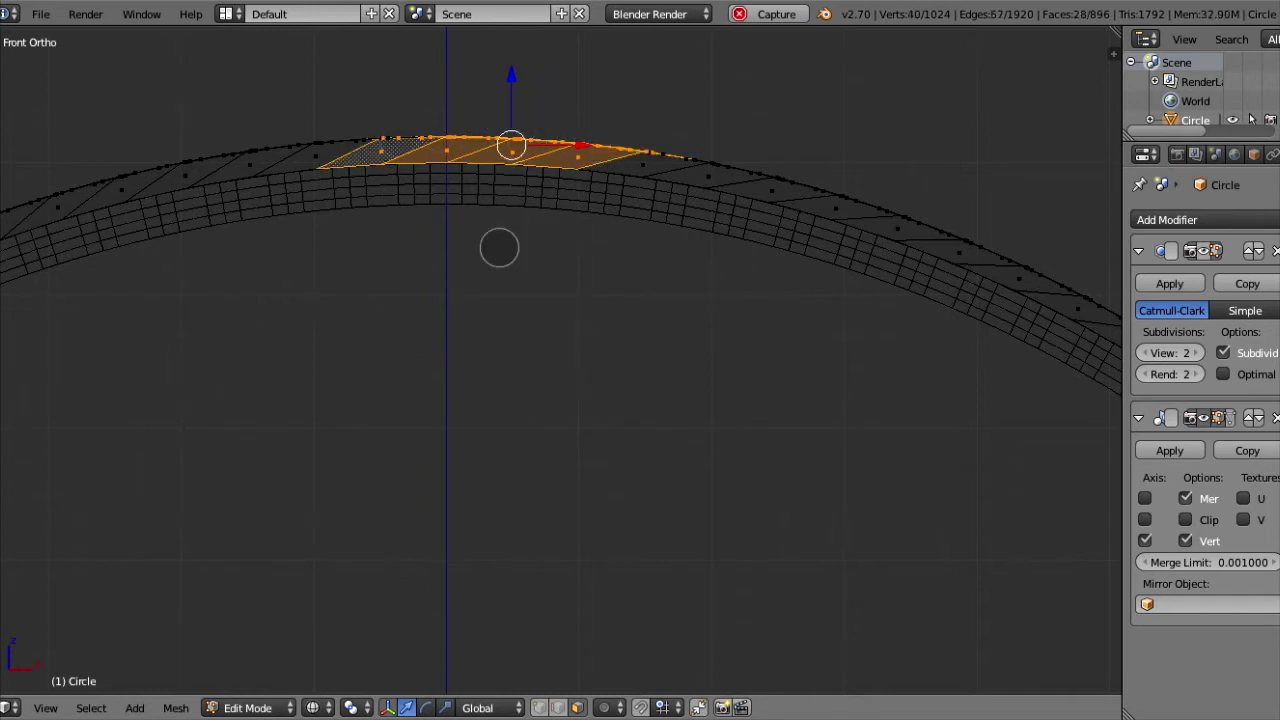
Step: Invert the selection and delete all faces outside the tread segment
key("w")
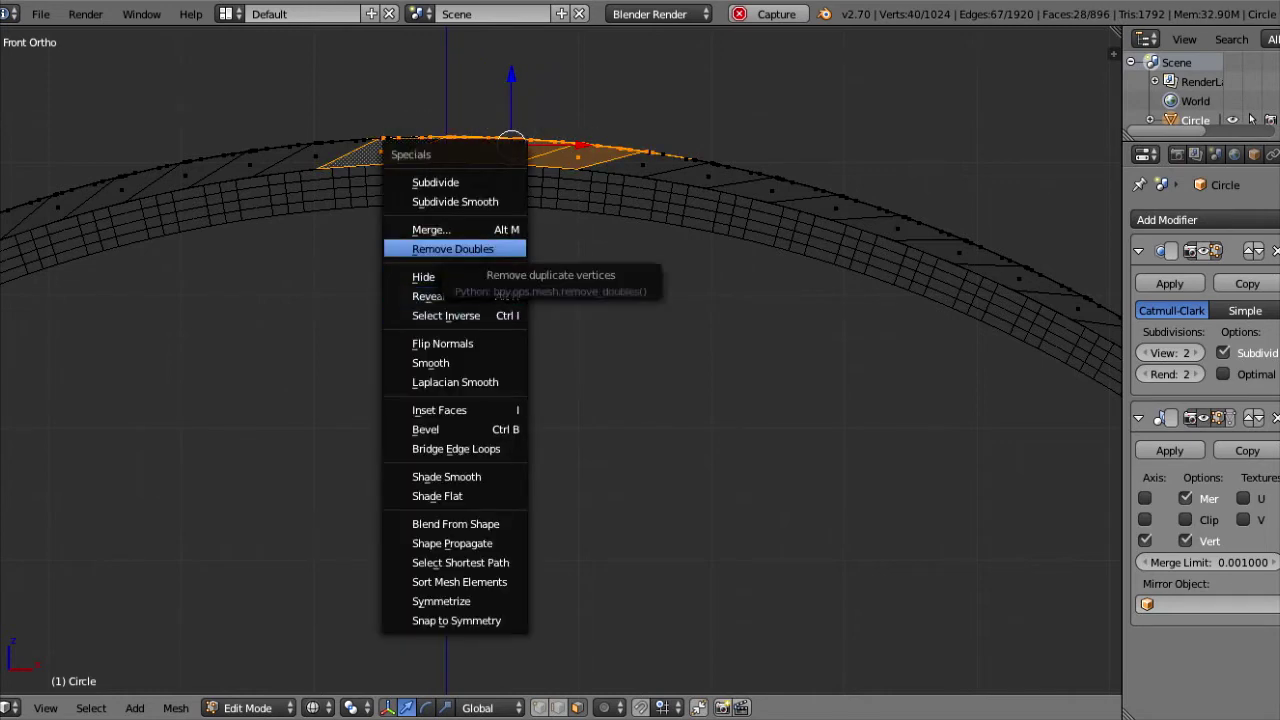
left_click(490, 315)
key("x")
left_click(561, 263)
mouse_move(561, 263)
middle_mouse_down()
mouse_move(560, 243)
mouse_move(509, 266)
mouse_move(637, 403)
mouse_move(571, 354)
mouse_move(615, 480)
middle_mouse_up()
scroll(509, 266, "up", 2)
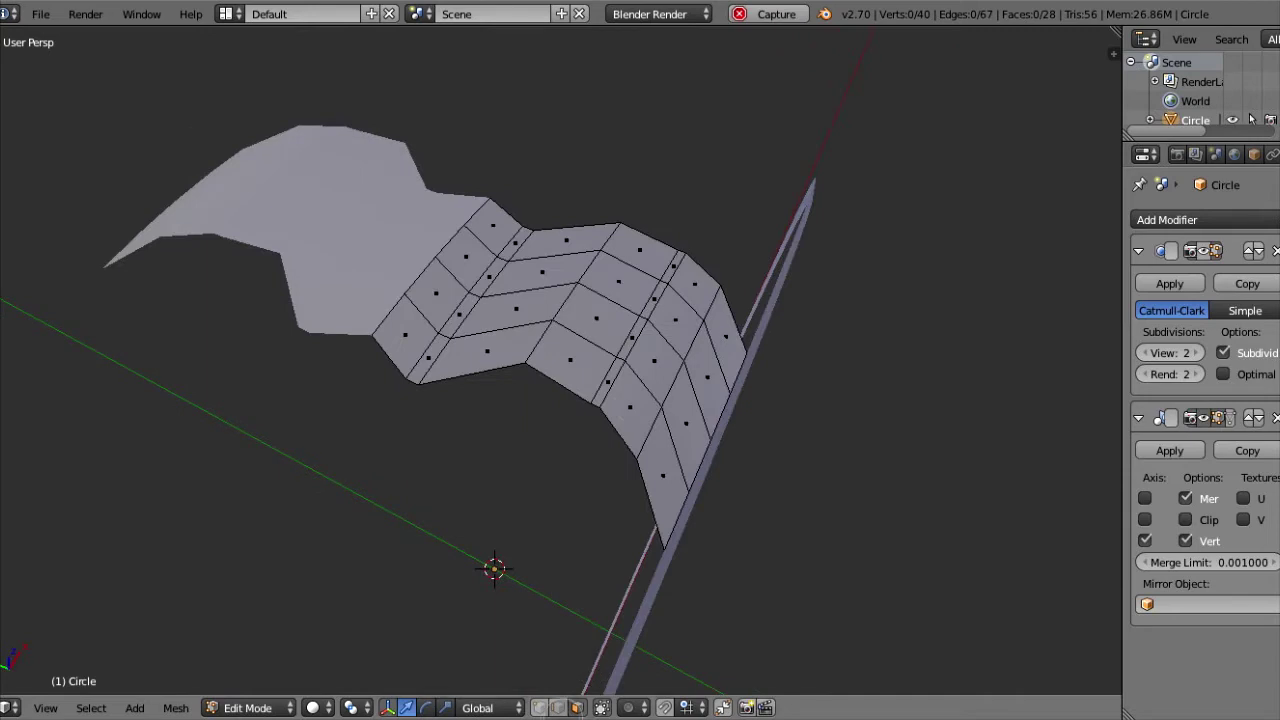
Step: Cut three edge loops into the tread patch: lower, near the top, and along the right side
key("ctrl+r")
left_click(650, 440)
left_click(623, 451)
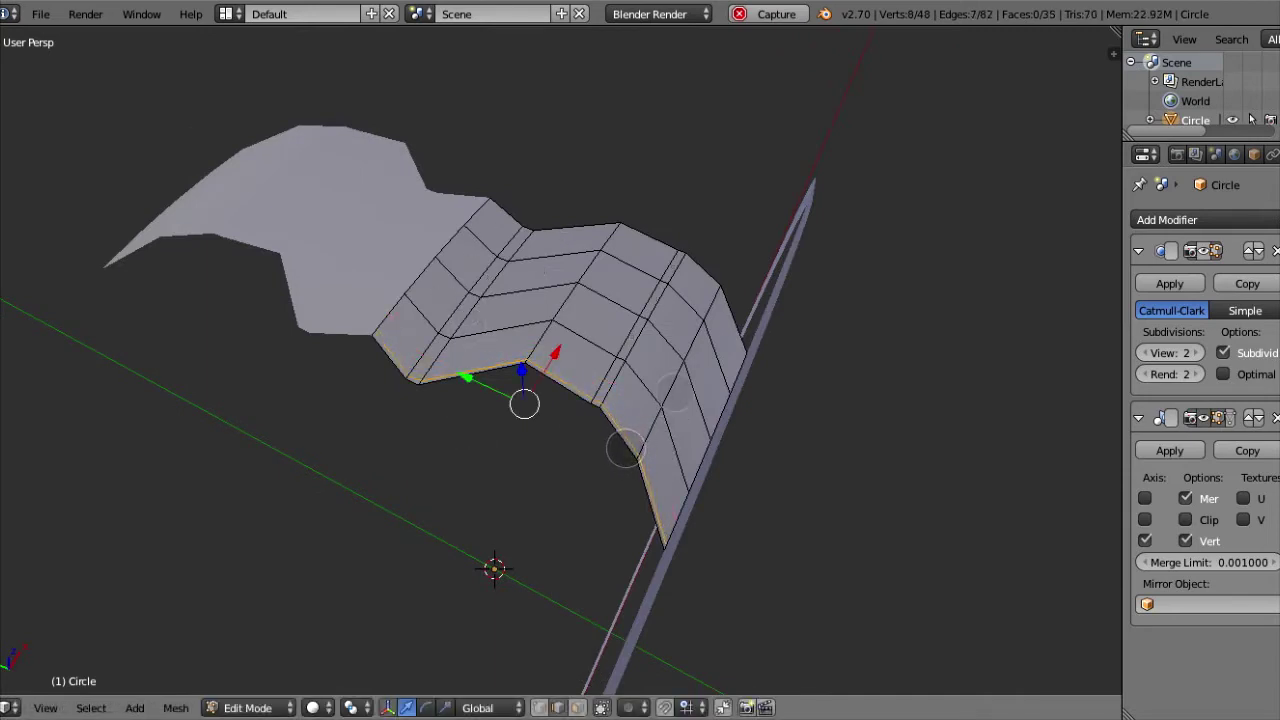
key("ctrl+r")
left_click(708, 310)
left_click(718, 302)
key("ctrl+r")
left_click(738, 338)
left_click(742, 350)
Step: Extrude a panel of tread faces outward as raised blocks and nudge them along Z
left_click(577, 707)
mouse_move(420, 325)
left_mouse_down()
mouse_move(408, 330)
mouse_move(434, 286)
mouse_move(537, 268)
mouse_move(505, 300)
mouse_move(571, 349)
mouse_move(630, 262)
mouse_move(691, 294)
mouse_move(663, 357)
mouse_move(643, 471)
mouse_move(683, 432)
mouse_move(663, 337)
mouse_move(720, 348)
left_mouse_up()
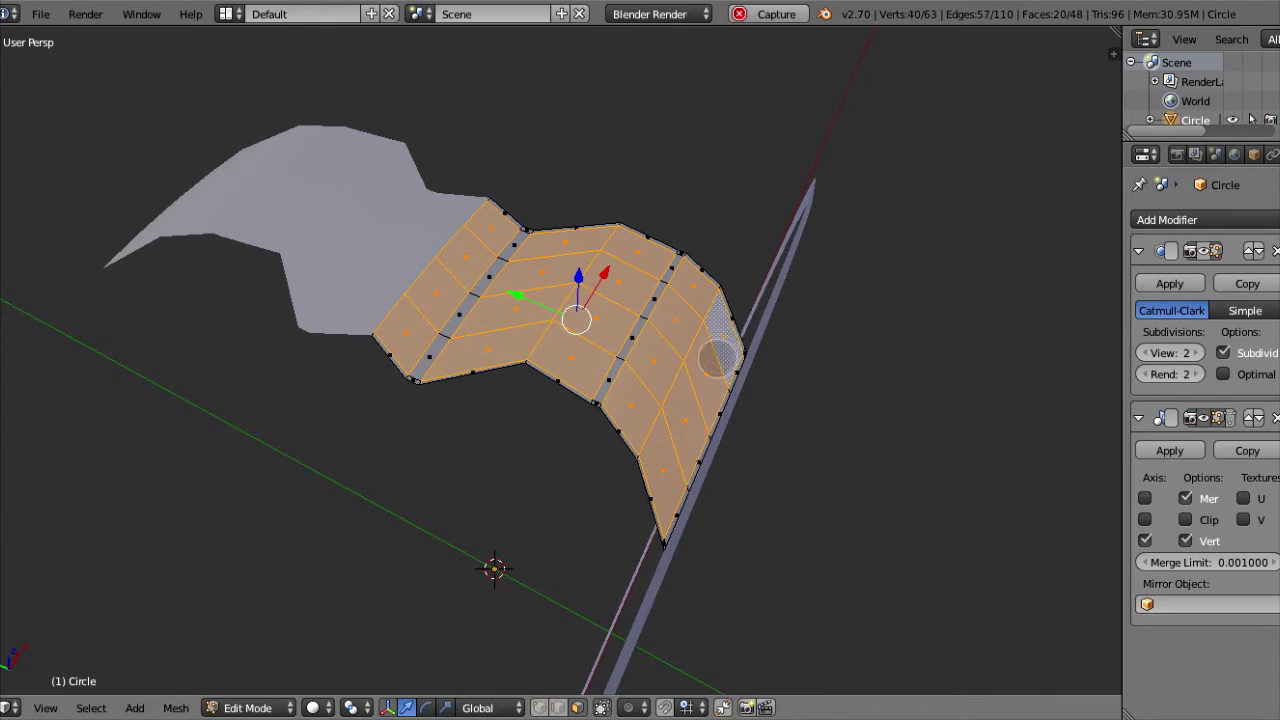
middle_click_drag(720, 348, 663, 330)
key("e")
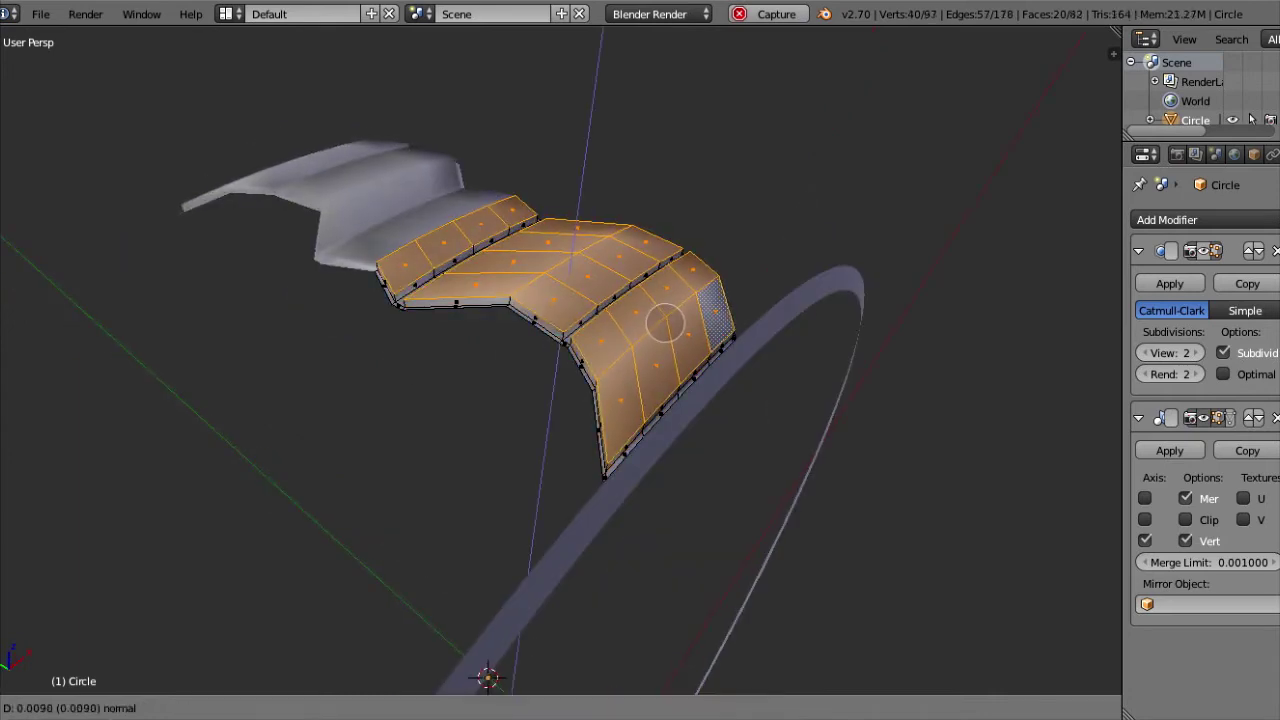
left_click(666, 322)
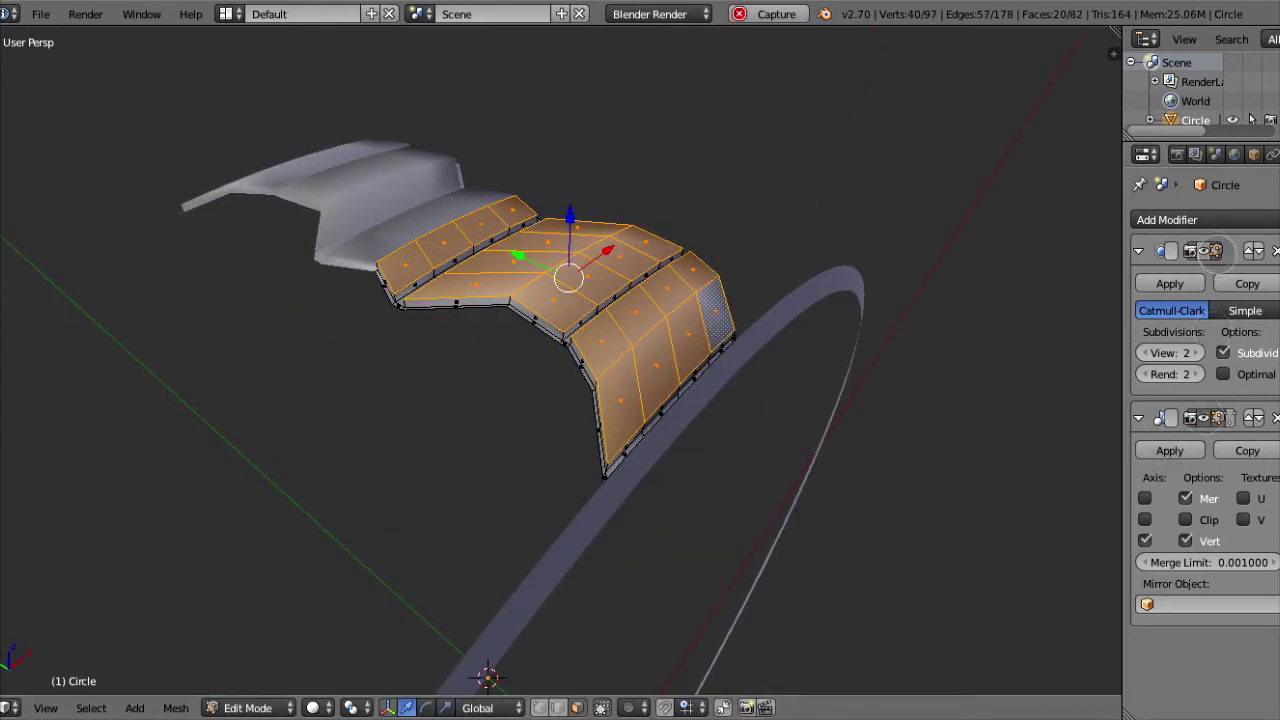
left_click(1216, 251)
scroll(663, 217, "up", 2)
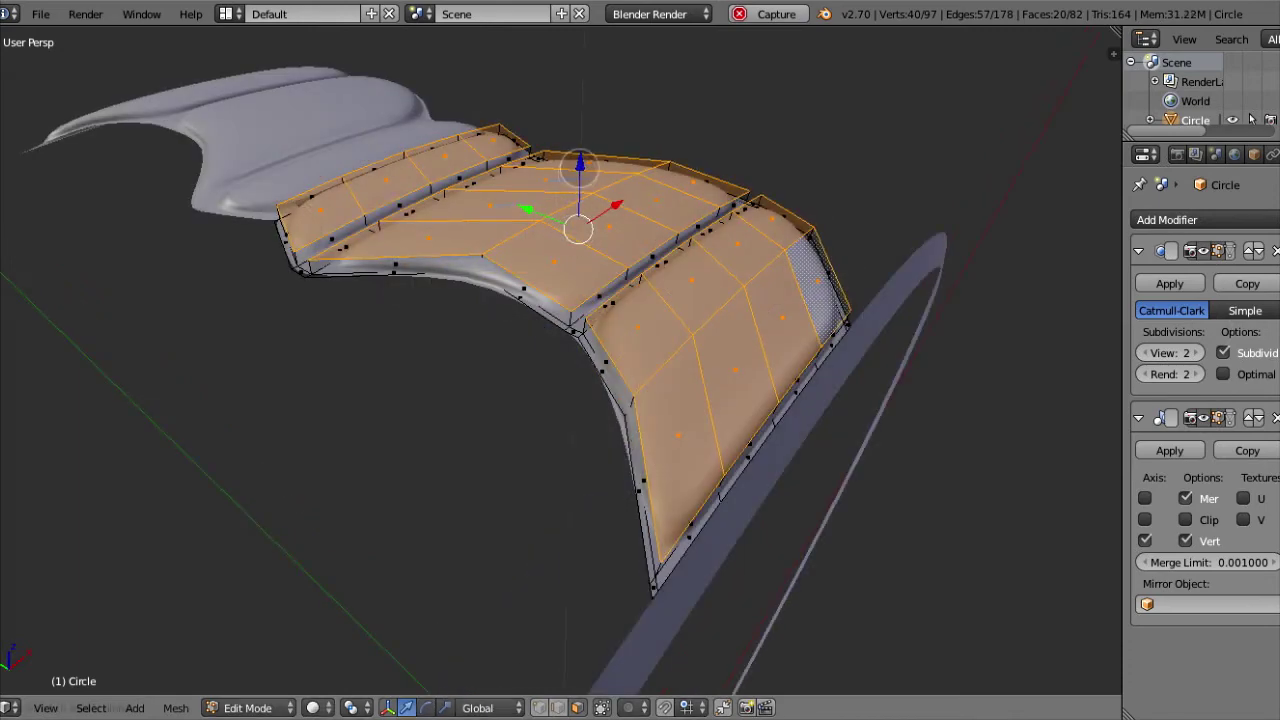
left_click_drag(579, 163, 580, 175)
Step: Add two edge loops on the raised block, one near its top edge
key("ctrl+r")
left_click(584, 295)
left_click(581, 295)
key("ctrl+r")
left_click(737, 191)
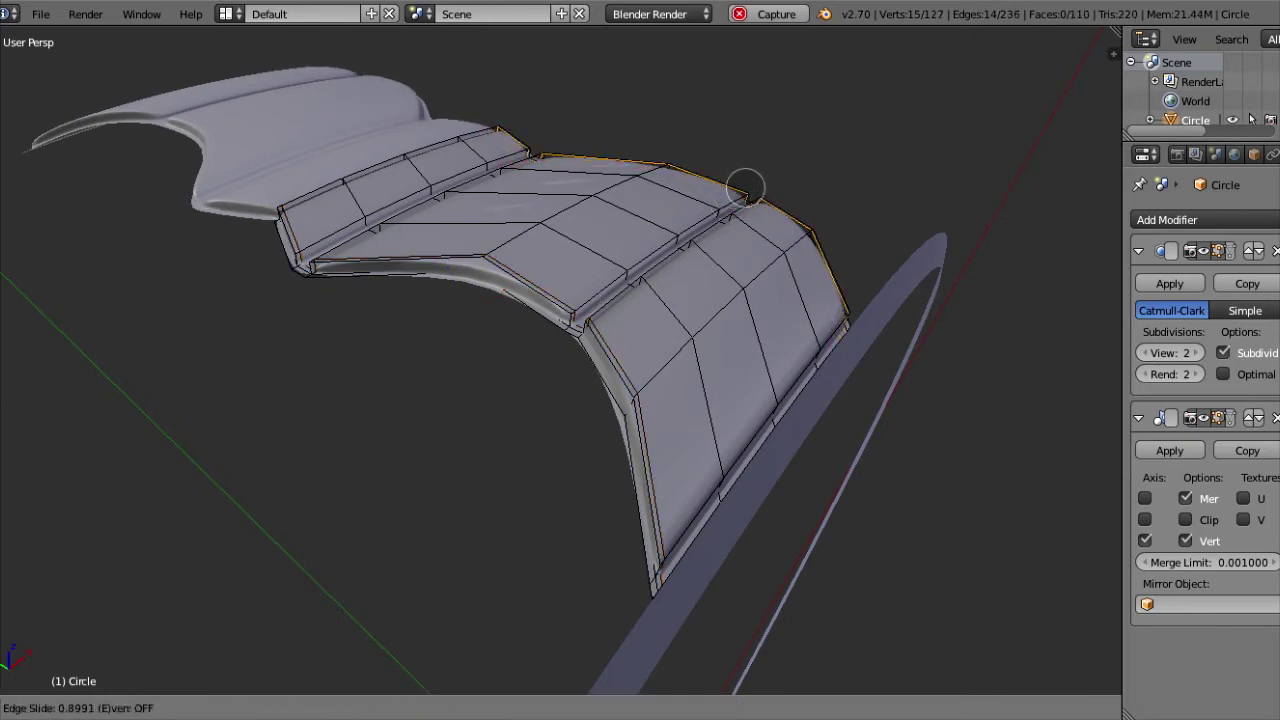
Step: Add two supporting loop cuts hugging the lower-right tread block edges
left_click(745, 187)
key("ctrl+r")
left_click(795, 295)
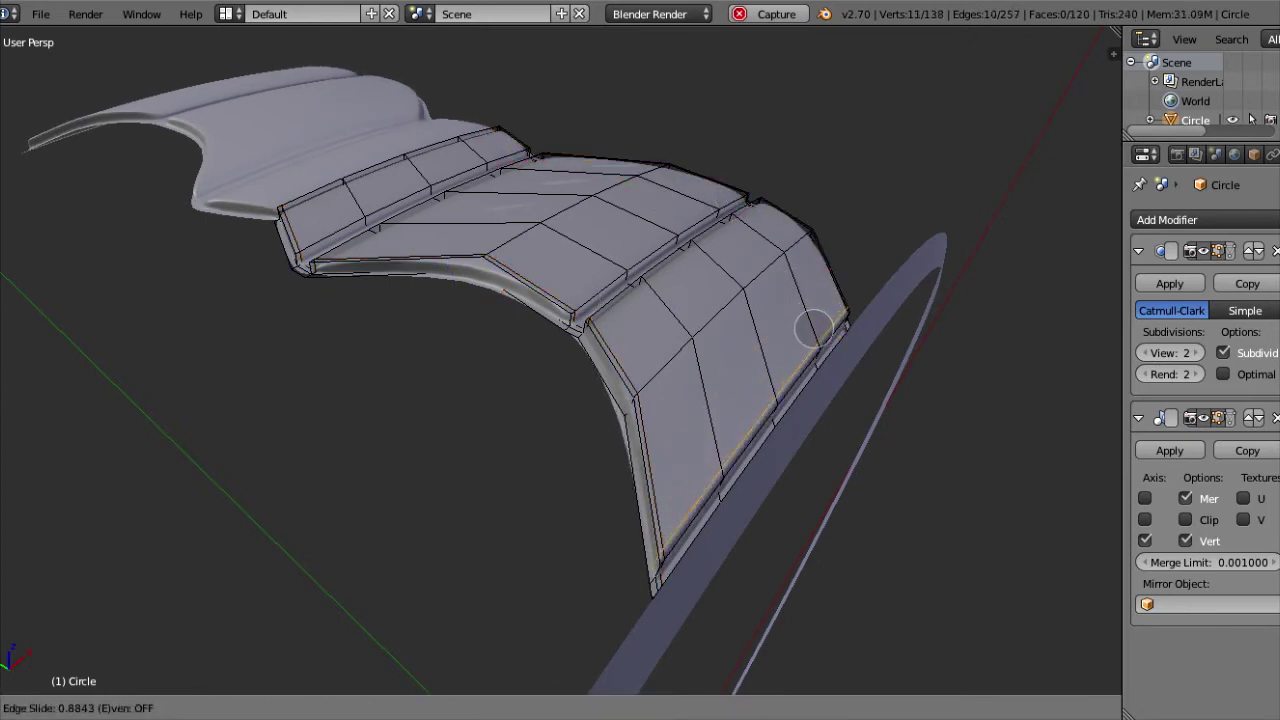
left_click(770, 407)
key("ctrl+r")
left_click(748, 232)
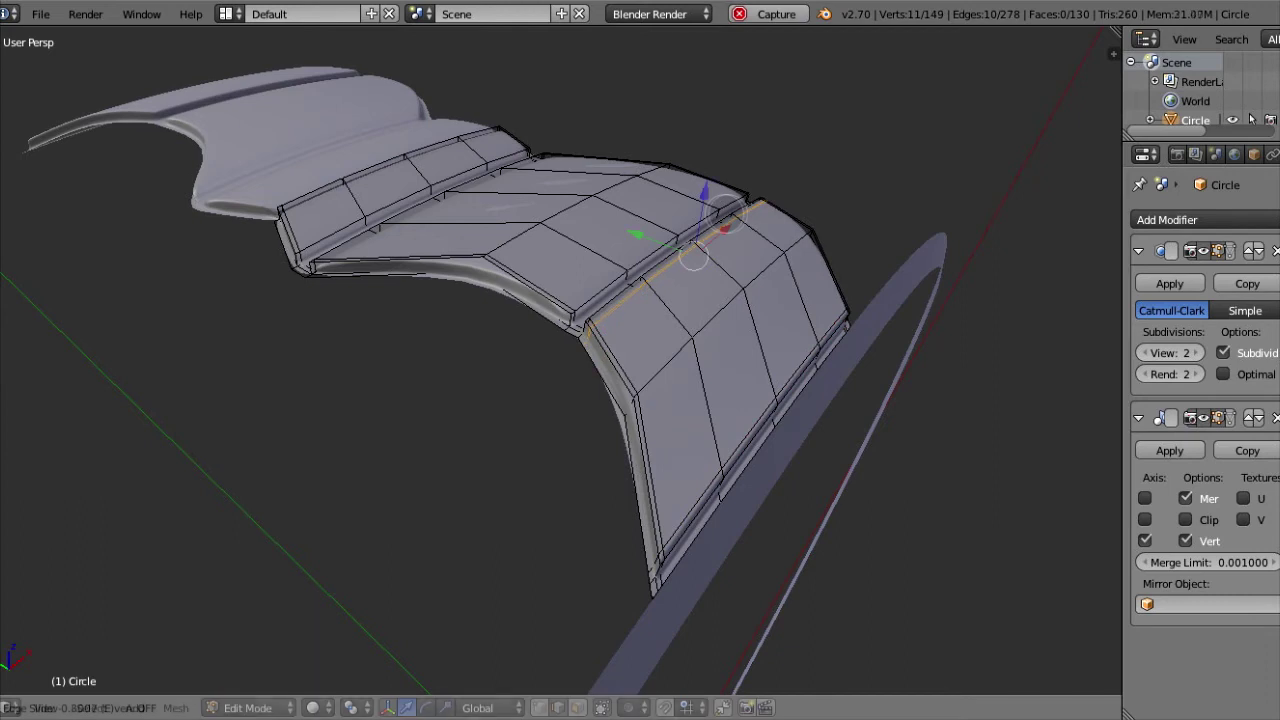
left_click(766, 245)
Step: Add a supporting loop near the top edge and two loops along the upper strip
key("ctrl+r")
left_click(660, 195)
left_click(698, 205)
key("ctrl+r")
left_click(600, 185)
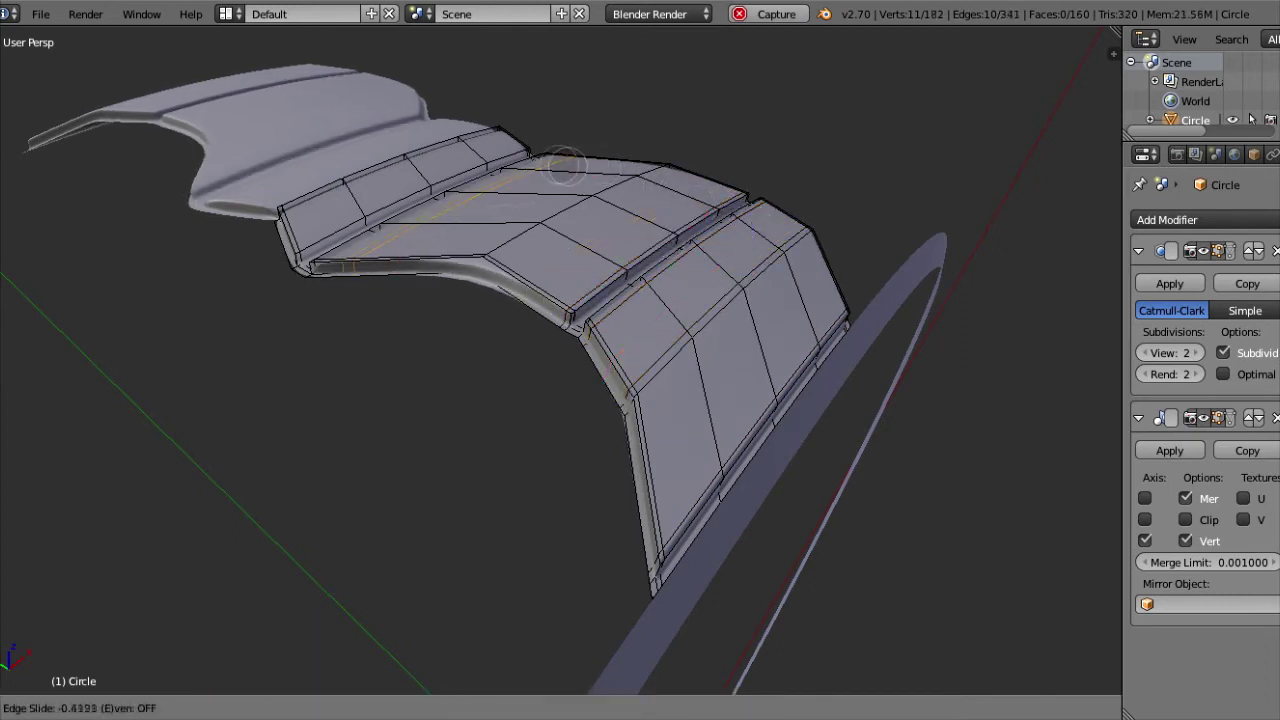
left_click(538, 163)
key("ctrl+r")
left_click(565, 168)
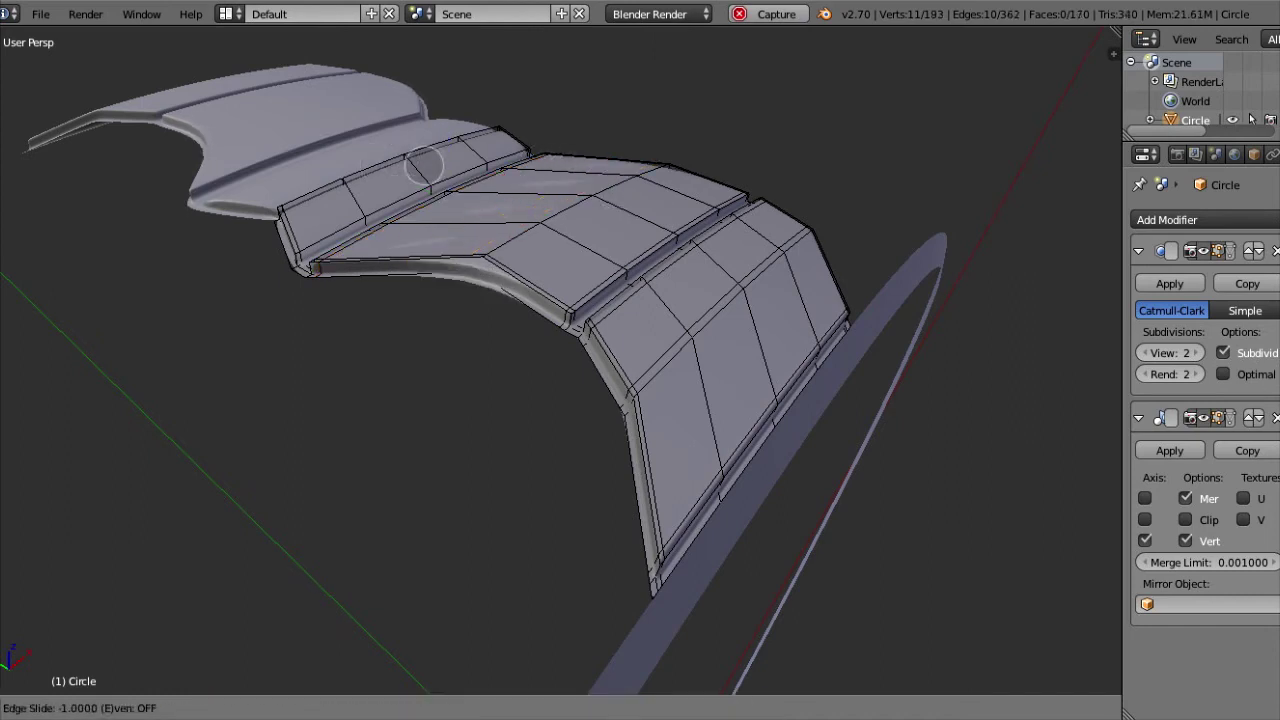
left_click(485, 178)
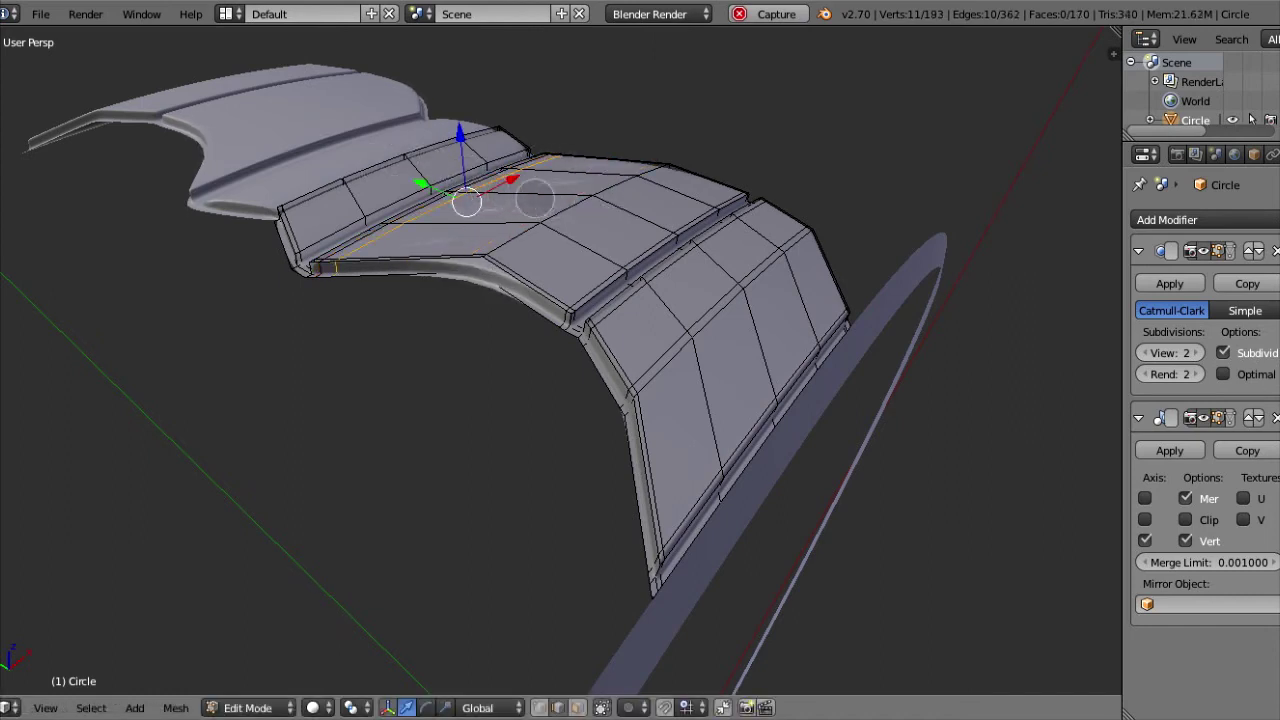
Step: Add loops through the centre panel, near the upper-left panel and a final one, then return to Object Mode
key("ctrl+r")
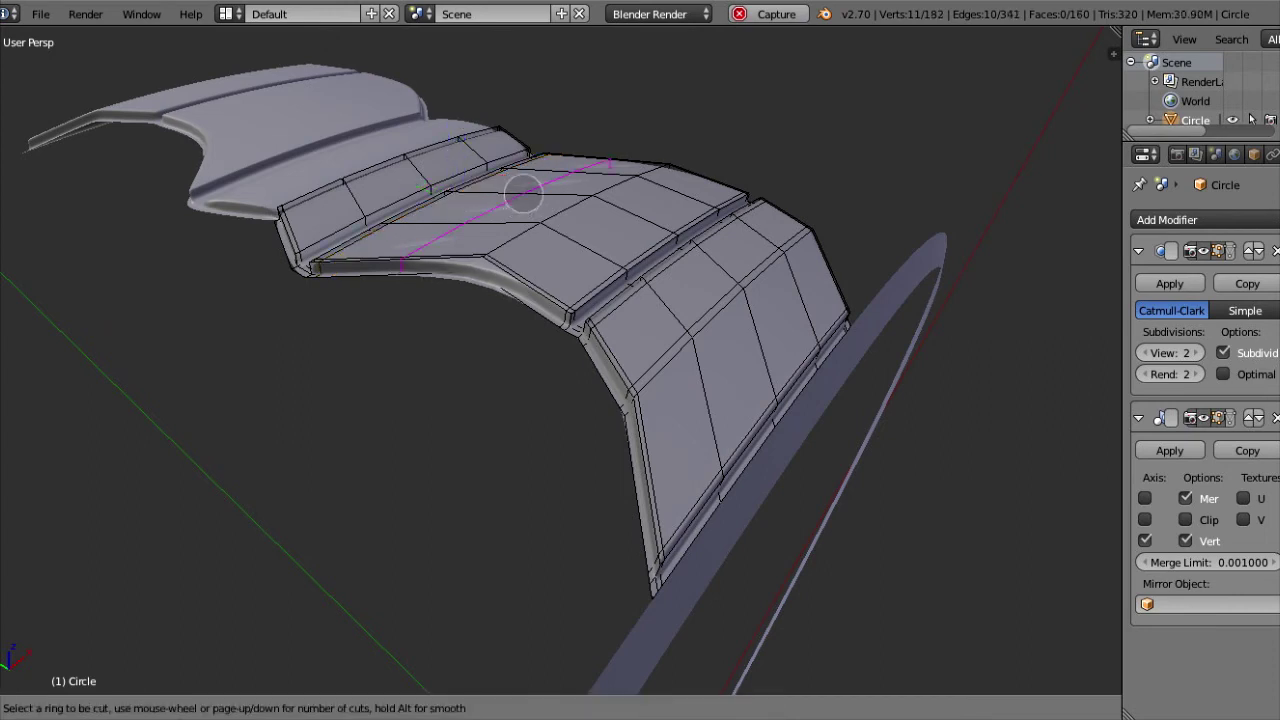
left_click(524, 198)
left_click(581, 203)
key("ctrl+r")
left_click(420, 162)
left_click(404, 163)
key("ctrl+r")
left_click(428, 171)
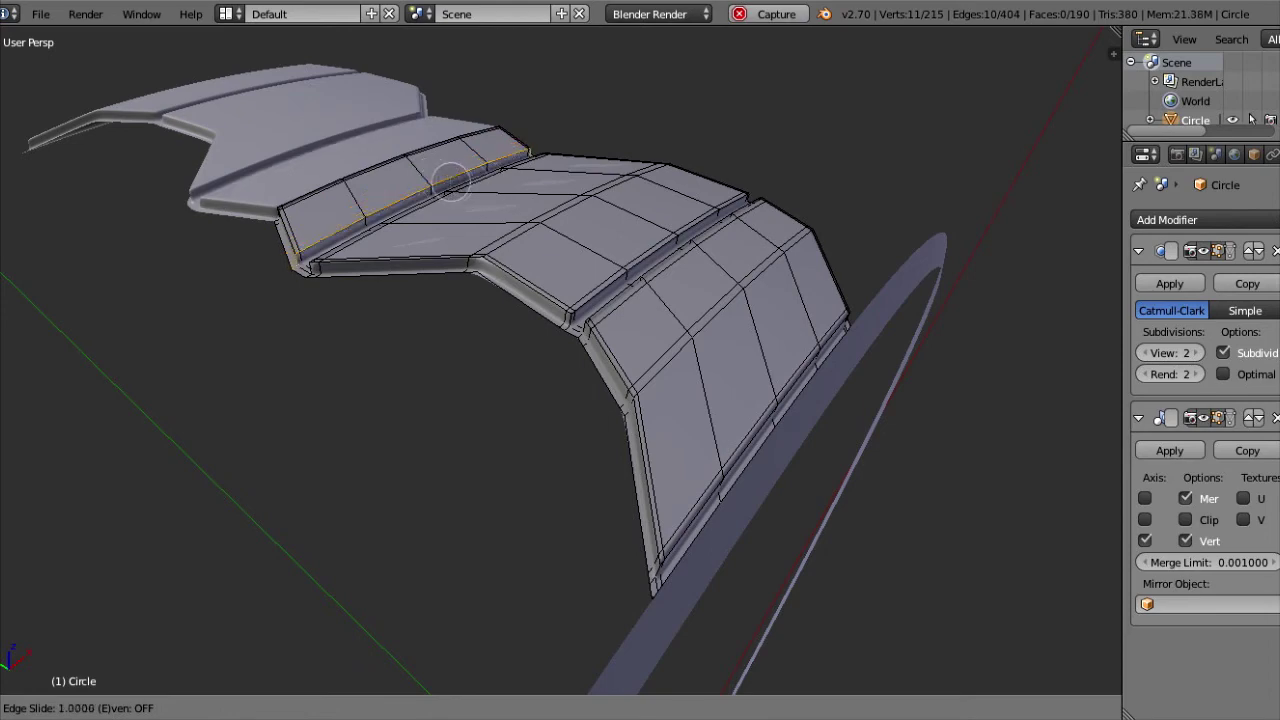
left_click(445, 176)
scroll(597, 183, "down", 5)
key("Tab")
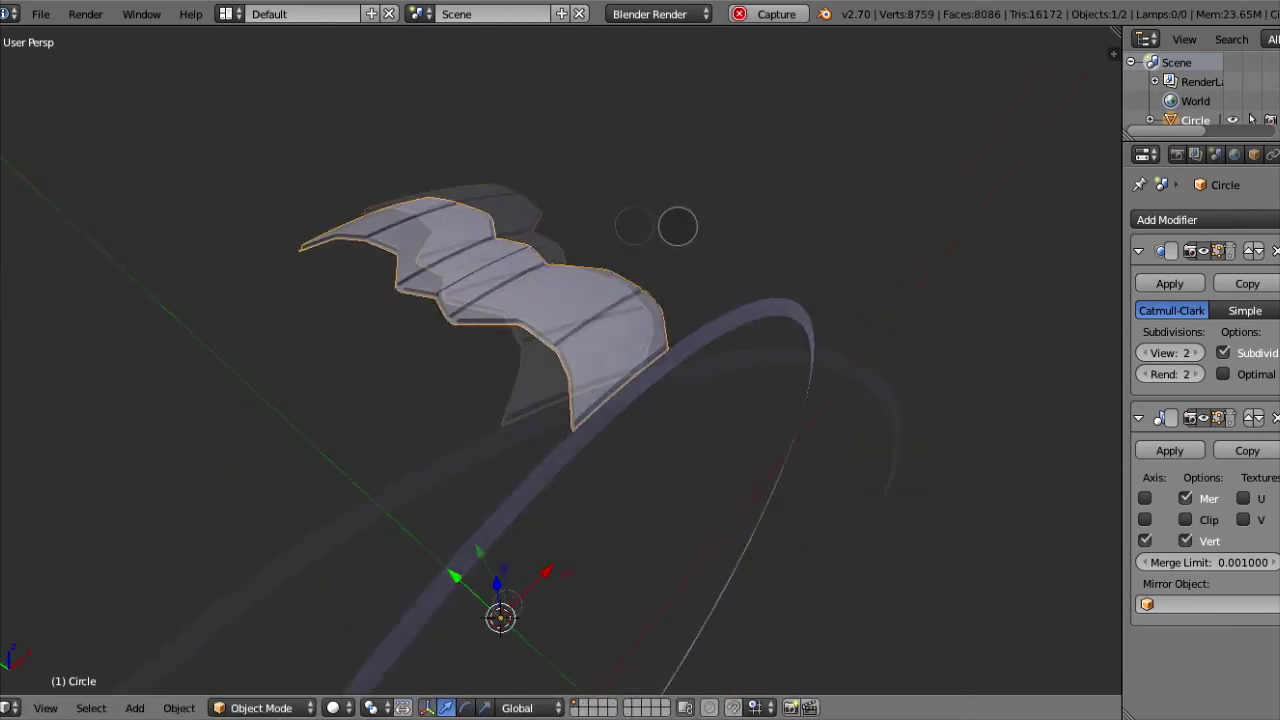
Step: Switch to the front orthographic view and re-enter Edit Mode on the tread segment
middle_click_drag(677, 227, 726, 317)
scroll(726, 317, "up", 2)
scroll(686, 197, "up", 2)
mouse_move(686, 197)
middle_mouse_down()
mouse_move(612, 194)
mouse_move(666, 171)
mouse_move(656, 204)
middle_mouse_up()
key("KP_1")
key("Tab")
Step: Spin the tread segment 360° with 32 steps and Dupli enabled
scroll(540, 414, "down", 6)
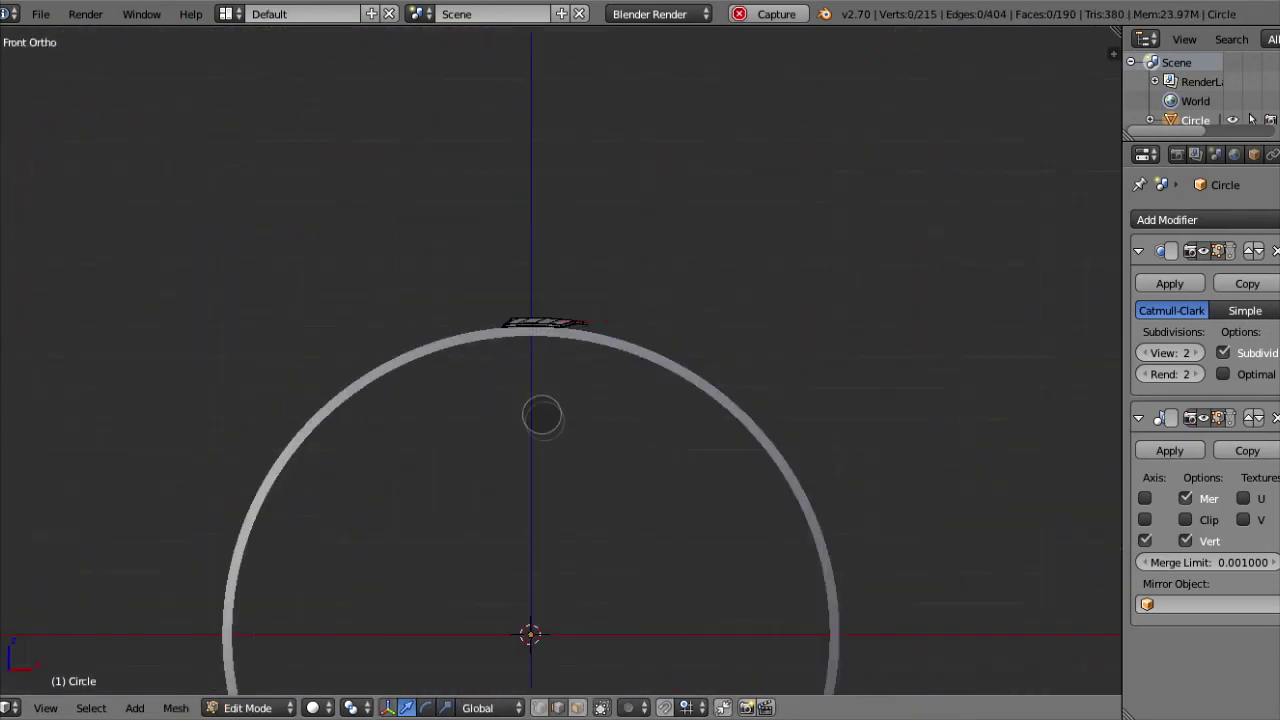
scroll(555, 463, "down", 3)
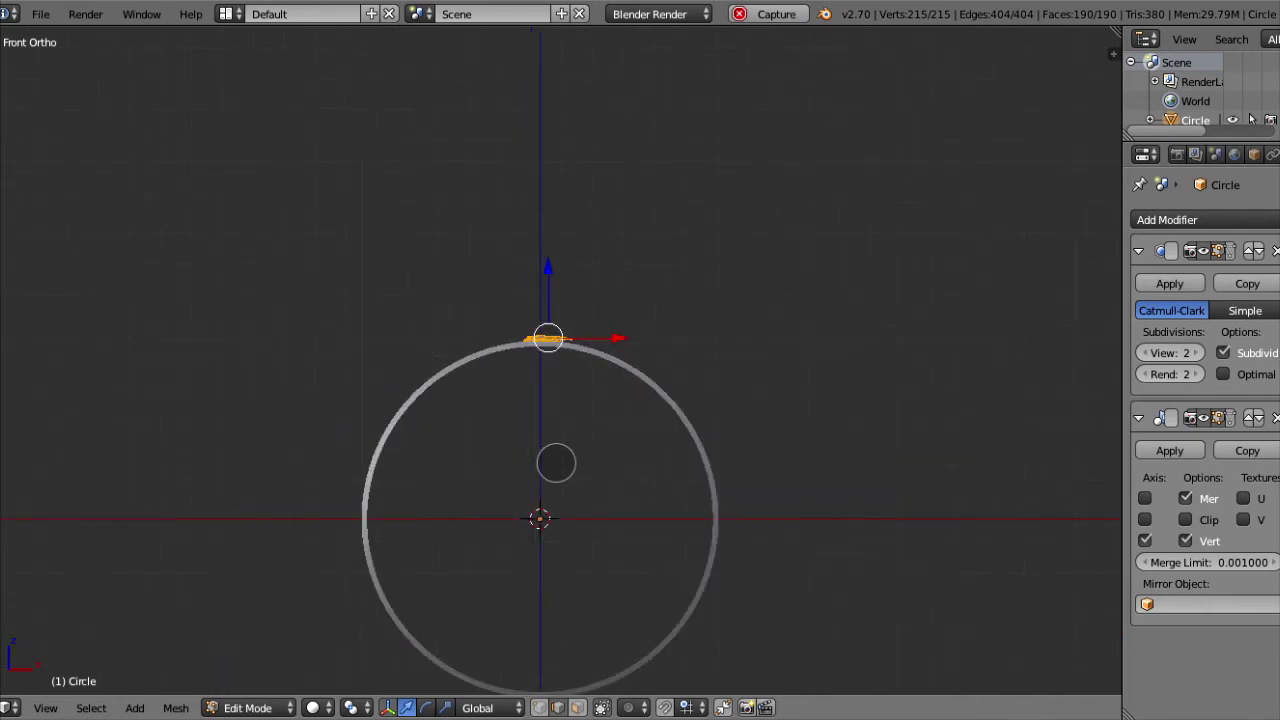
key("t")
left_click(30, 420)
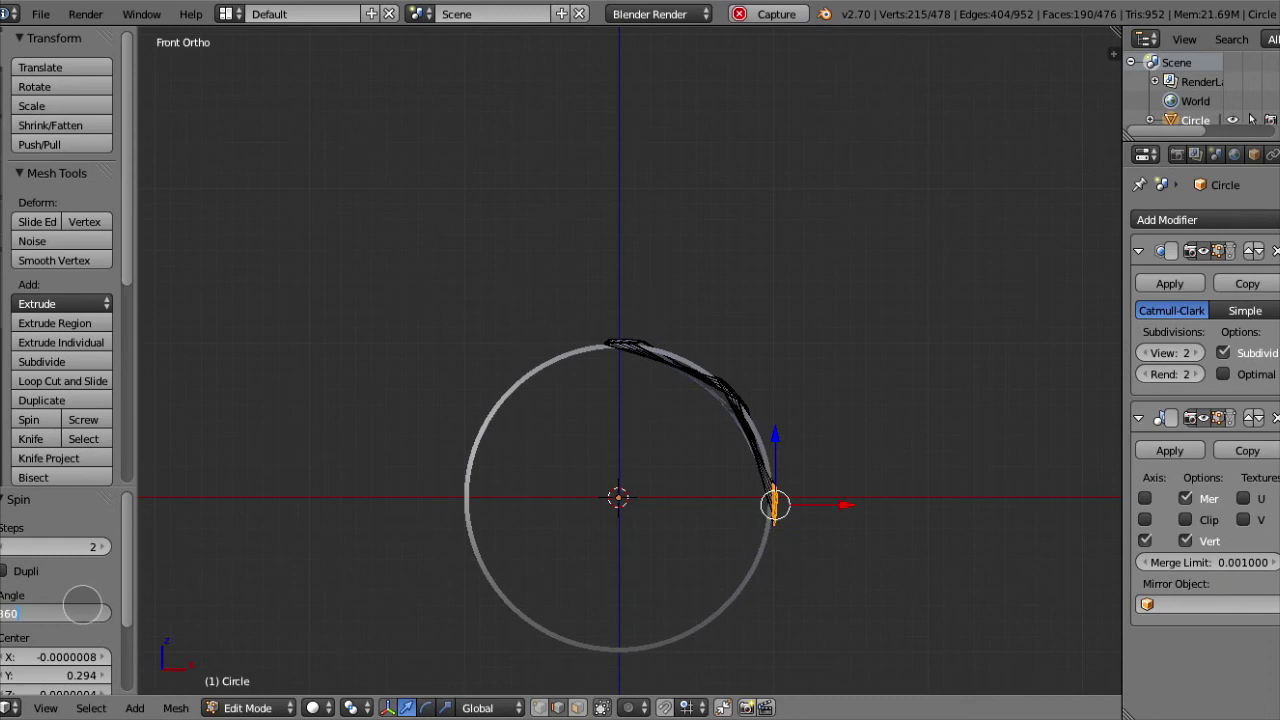
key("Return")
left_click(86, 547)
type("2")
key("Return")
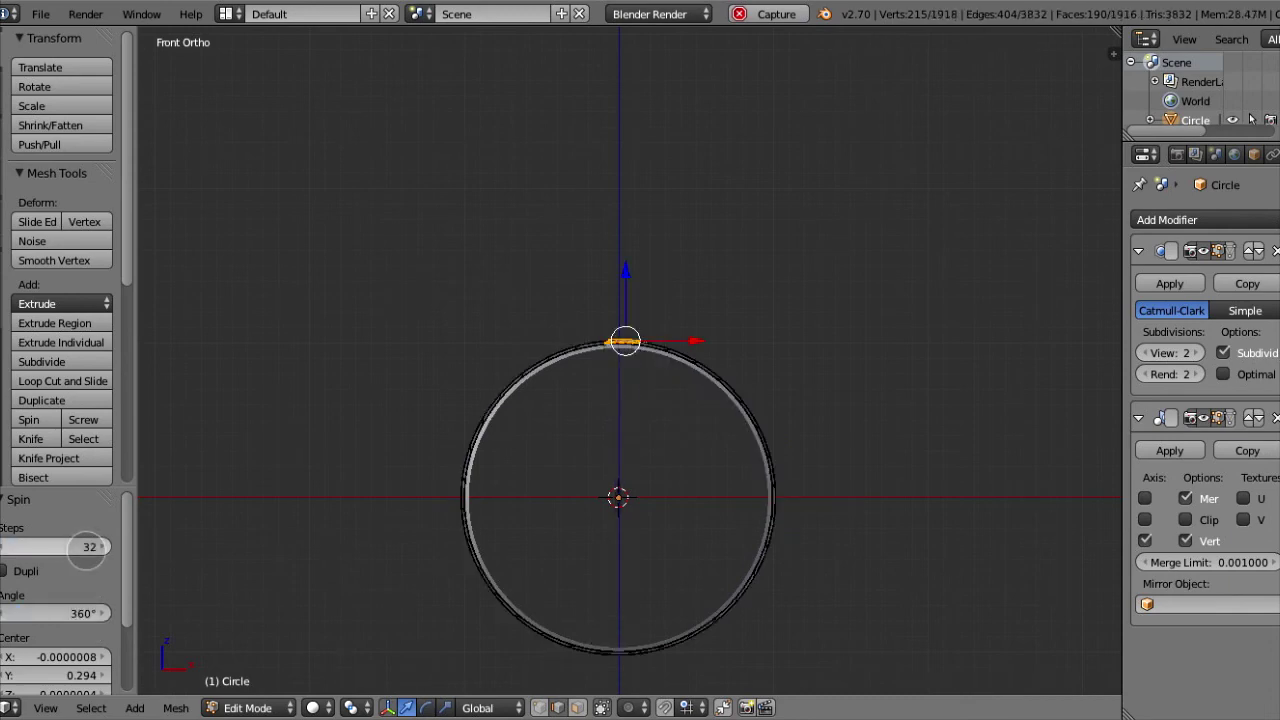
left_click(5, 571)
Step: Delete the leftover selected faces from the spin
scroll(693, 470, "up", 2)
scroll(660, 450, "up", 1)
key("x")
left_click(657, 447)
Step: Select the whole ring and Remove Doubles to merge the 544 duplicate vertices
scroll(657, 447, "down", 2)
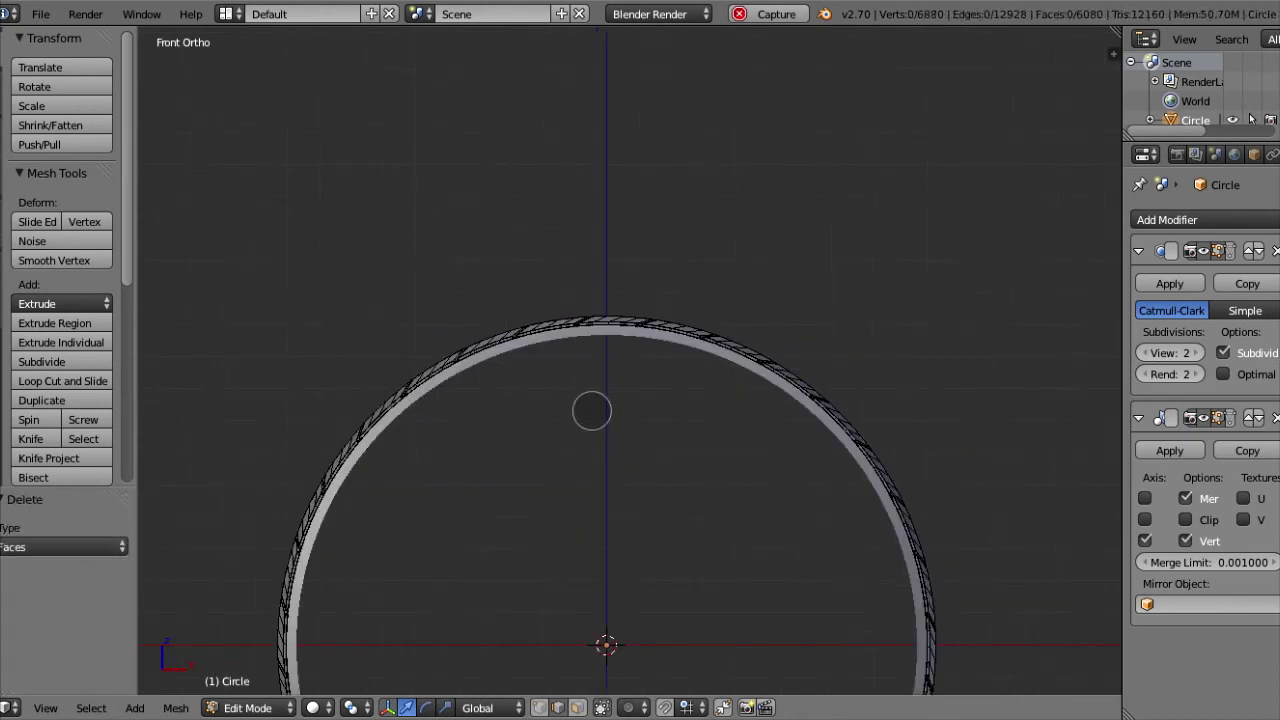
key("a")
key("w")
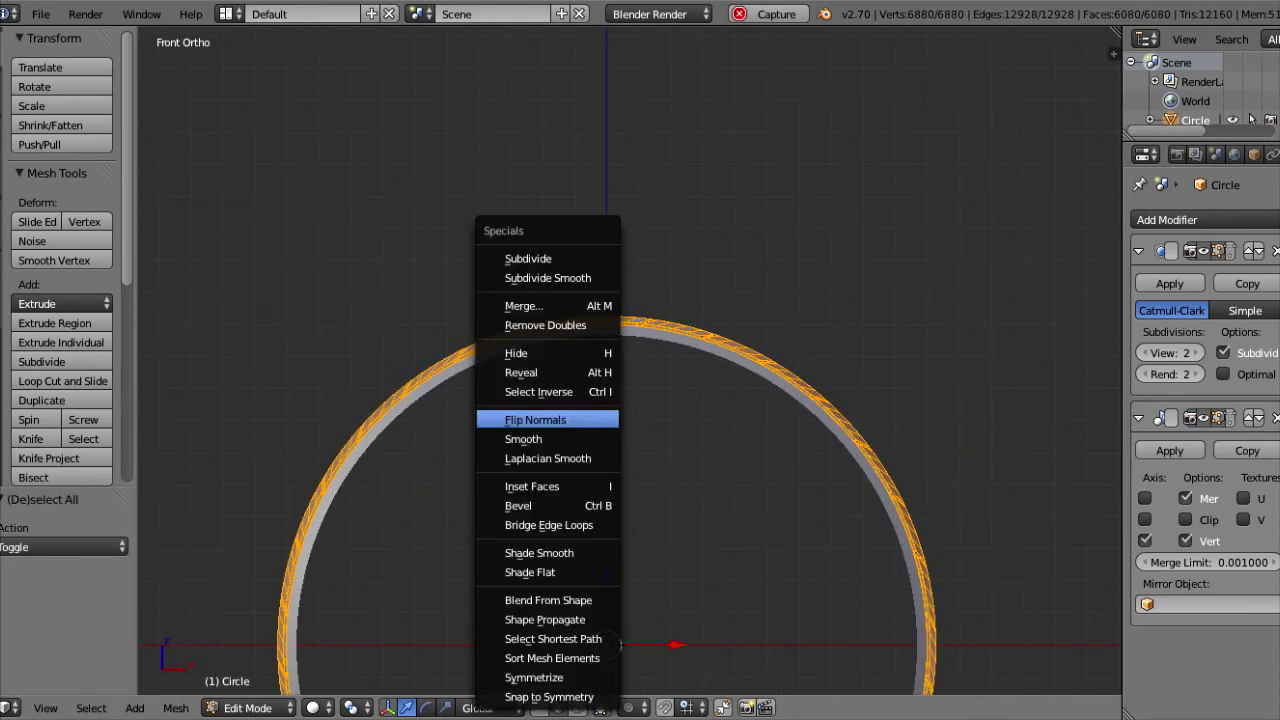
left_click(545, 254)
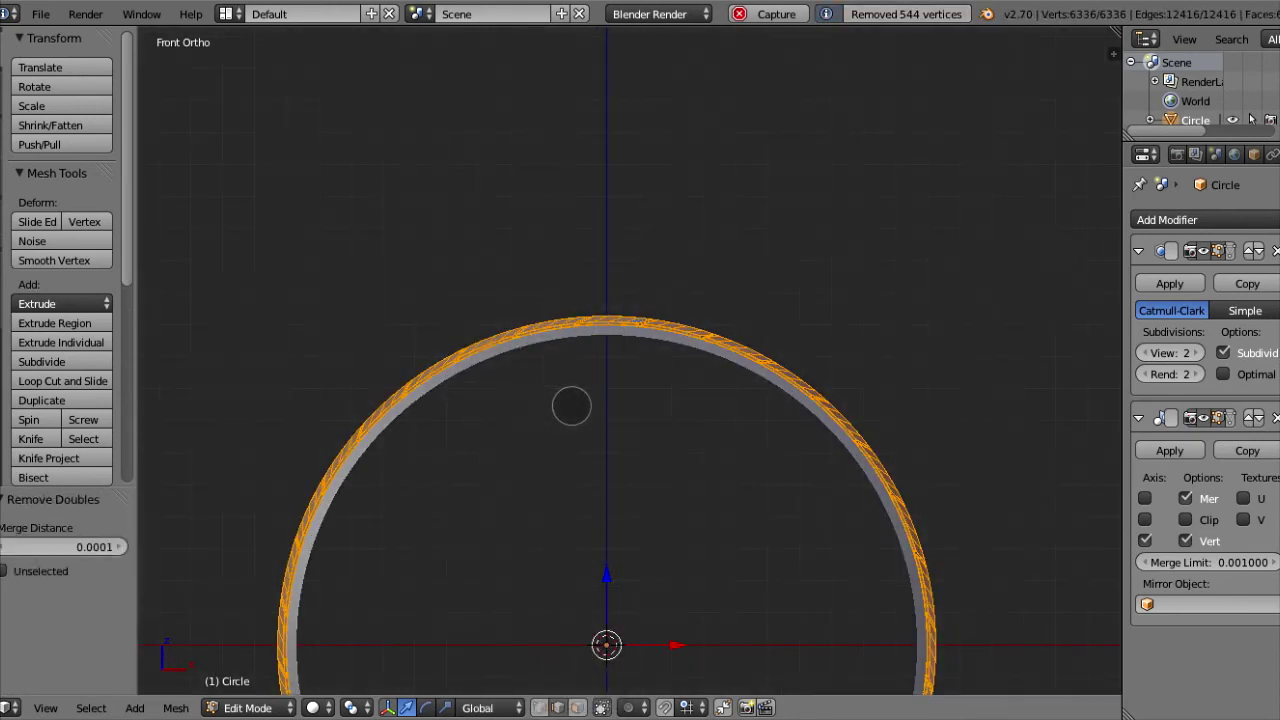
mouse_move(513, 388)
middle_mouse_down()
mouse_move(623, 500)
mouse_move(654, 429)
mouse_move(751, 420)
mouse_move(694, 417)
mouse_move(686, 465)
mouse_move(674, 271)
mouse_move(623, 423)
middle_mouse_up()
Step: Deselect all the tire's vertices and switch back to Object Mode
key("a")
key("Tab")
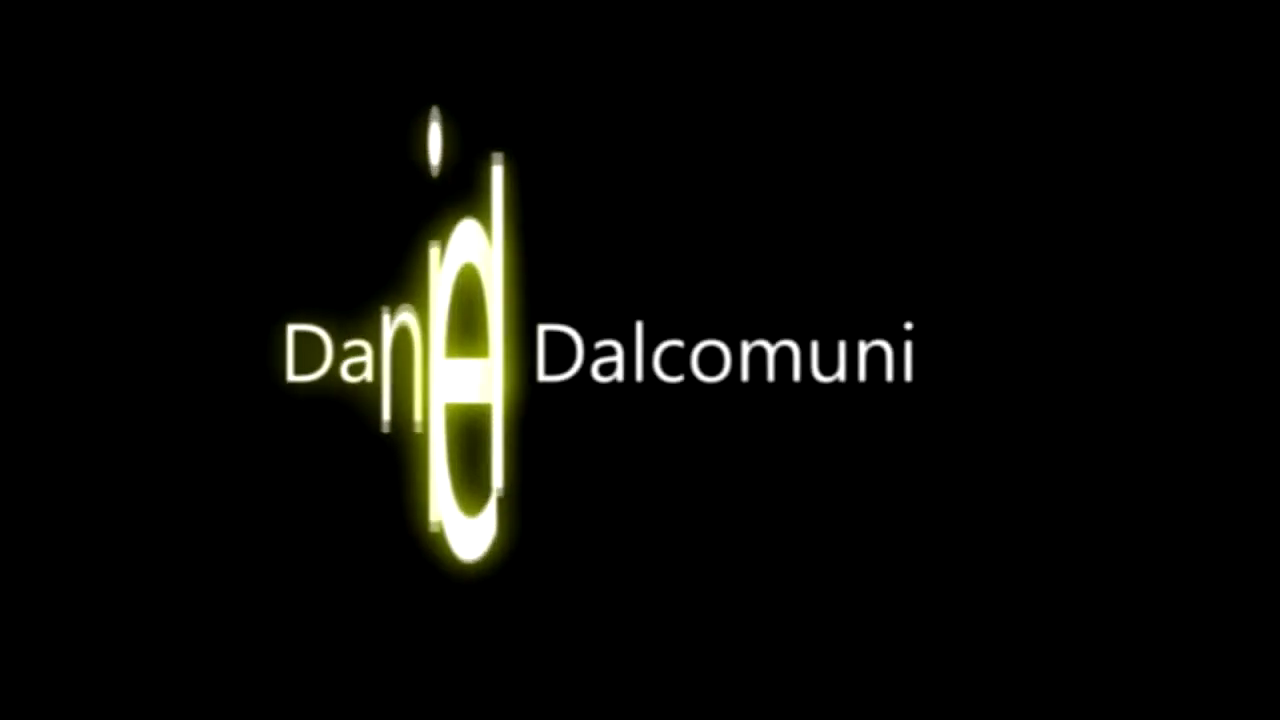